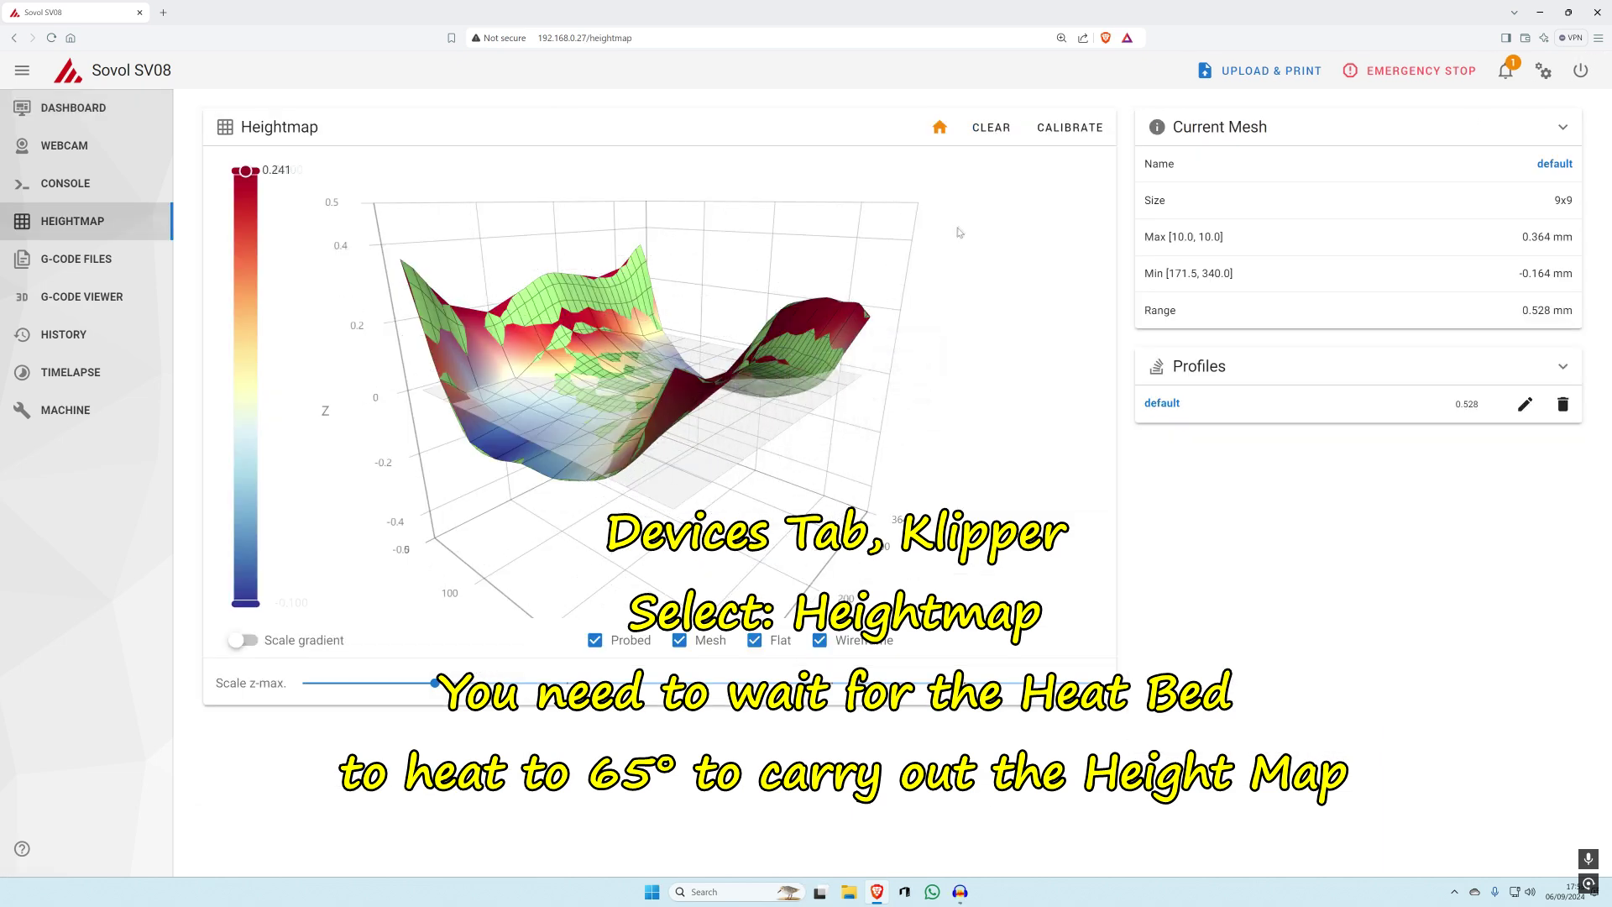
Step: Clear the currently loaded default bed mesh from the Heightmap page
left_click(991, 127)
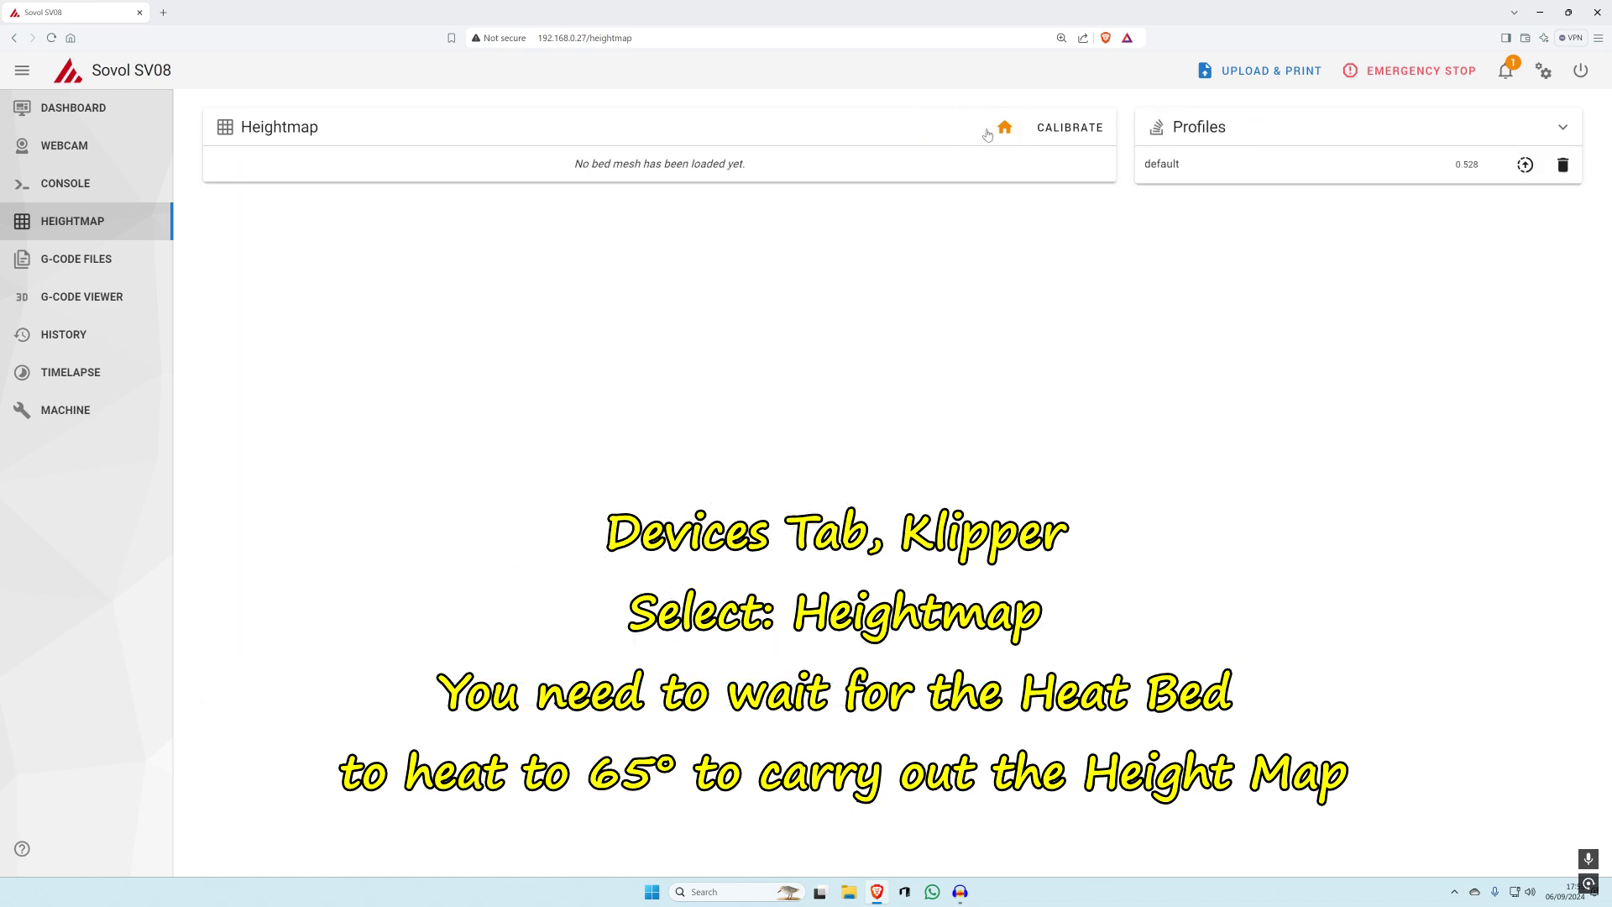
Step: Start a fresh bed mesh calibration, keeping the profile name default
left_click(1075, 128)
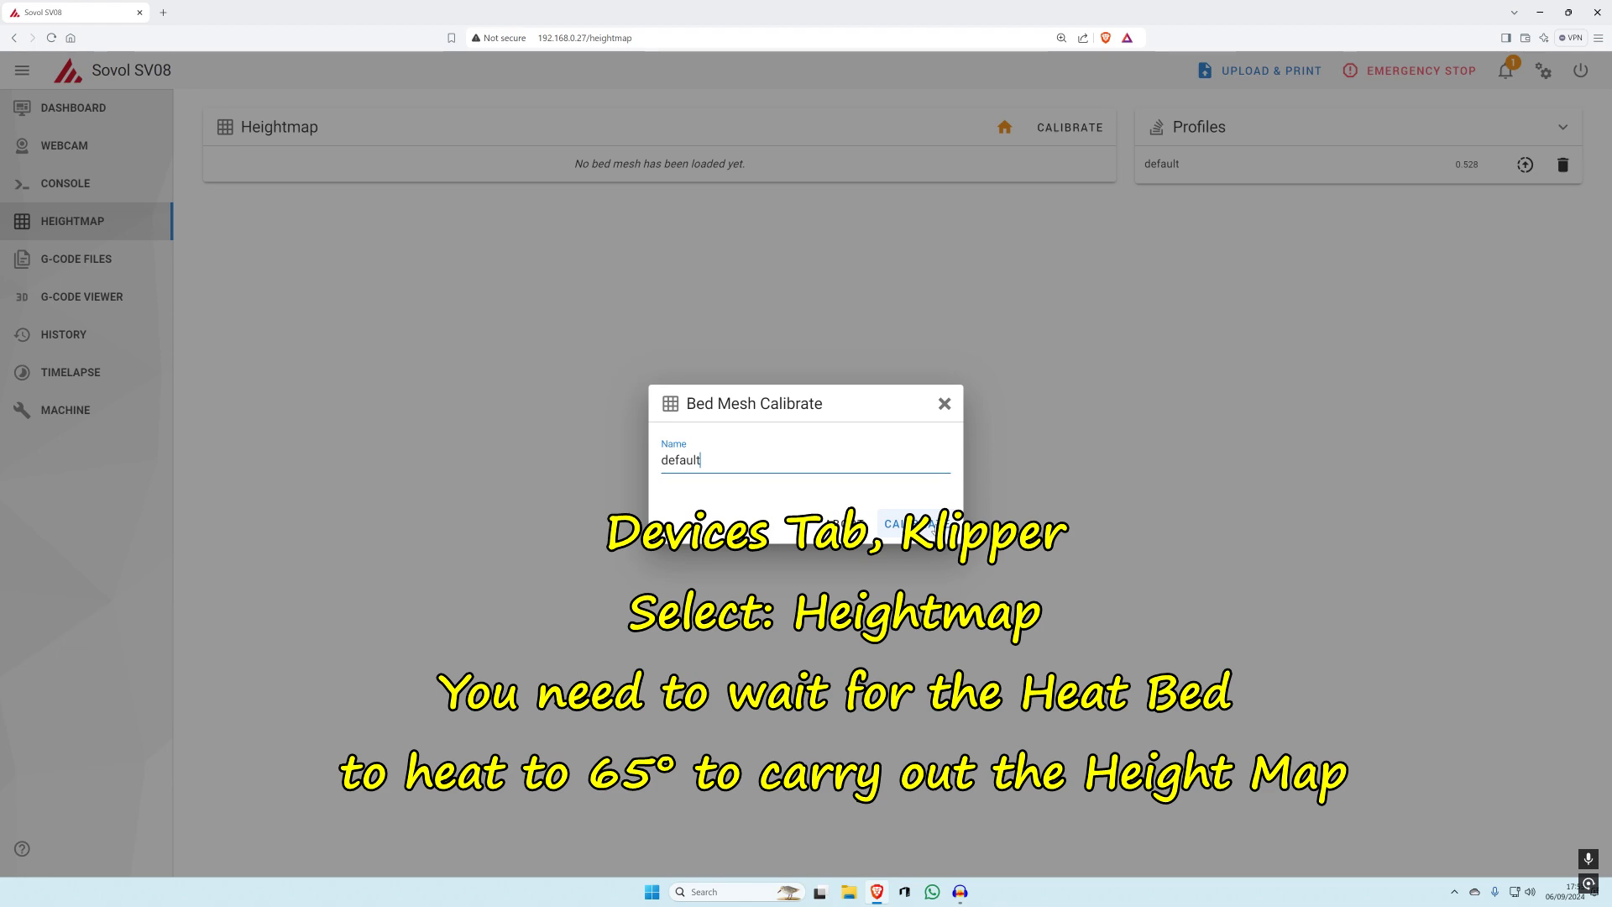
left_click(908, 524)
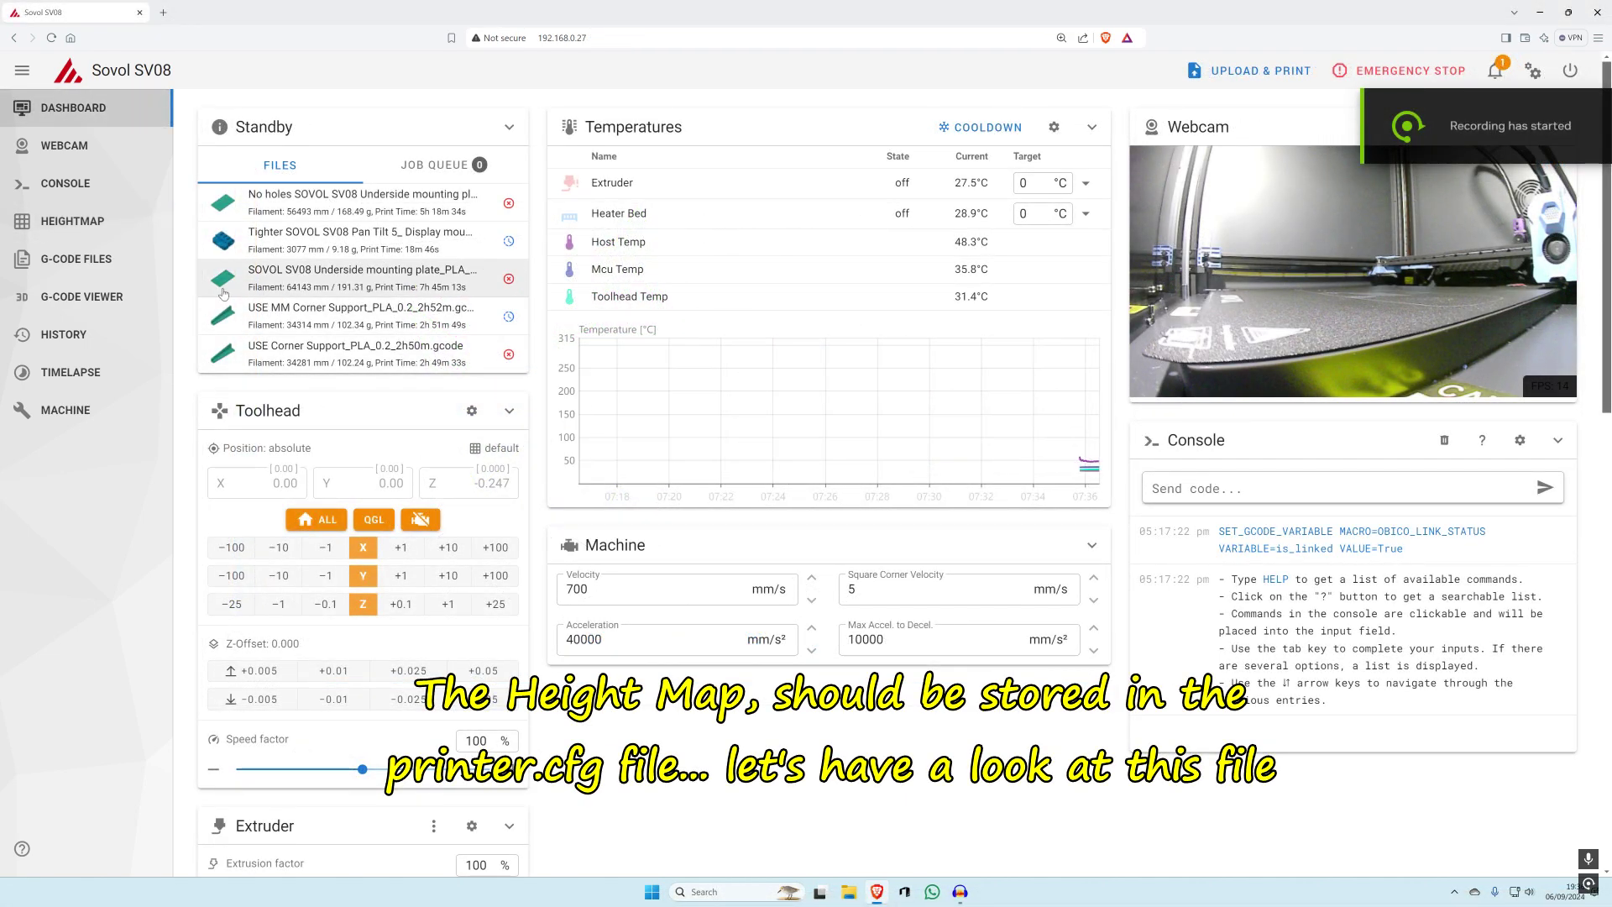
Step: Open printer.cfg from the Machine config file list
left_click(82, 414)
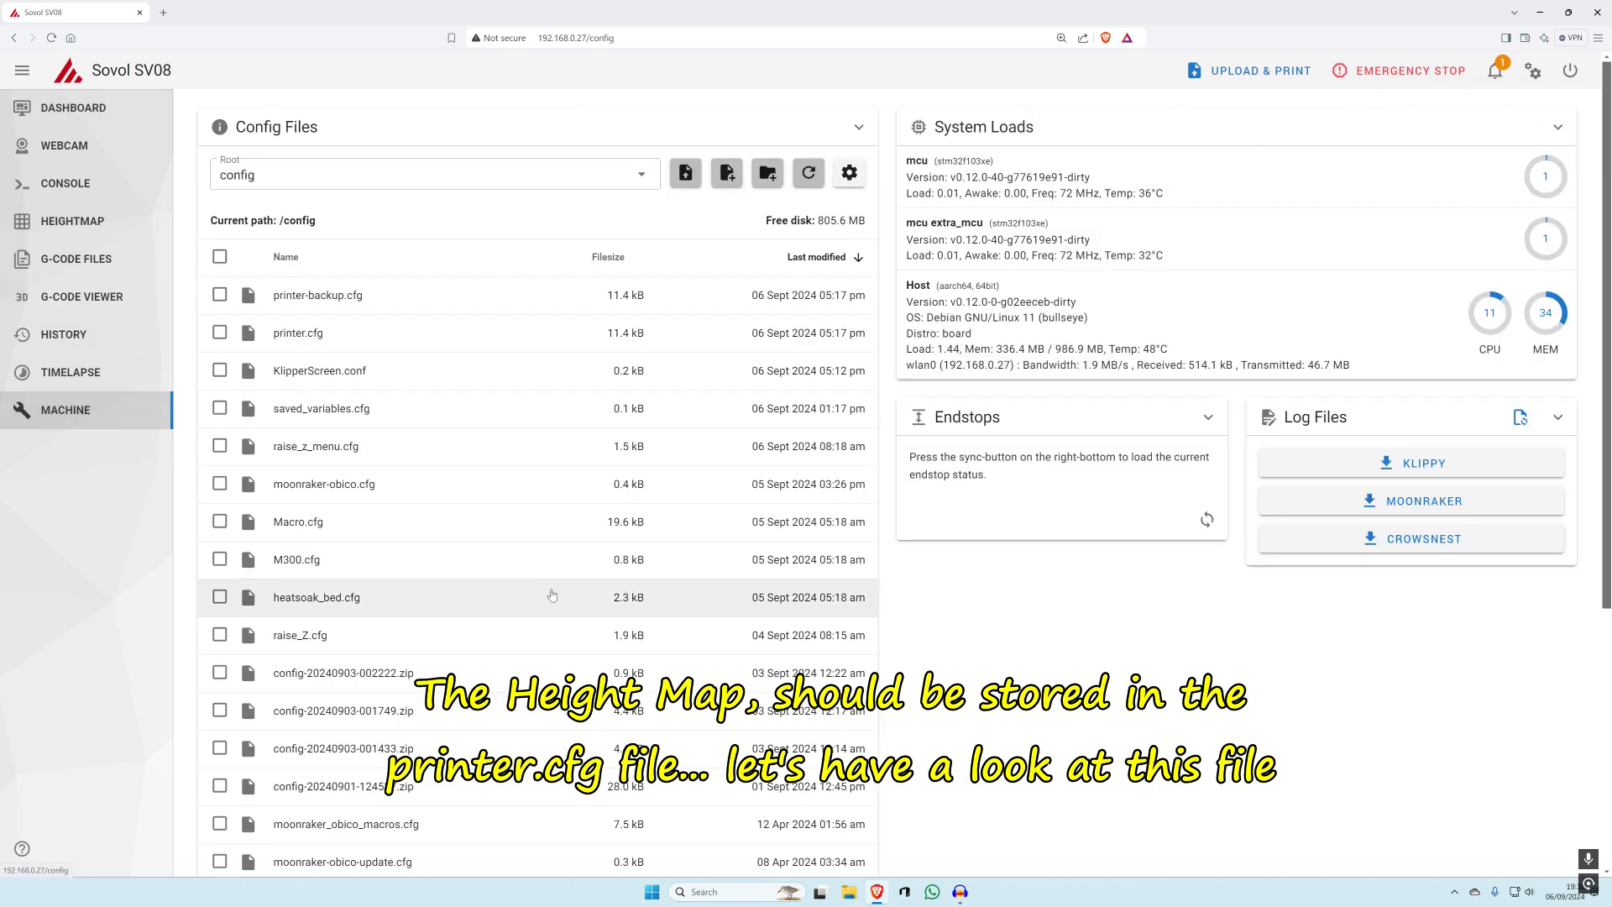
scroll(602, 631, "down", 1)
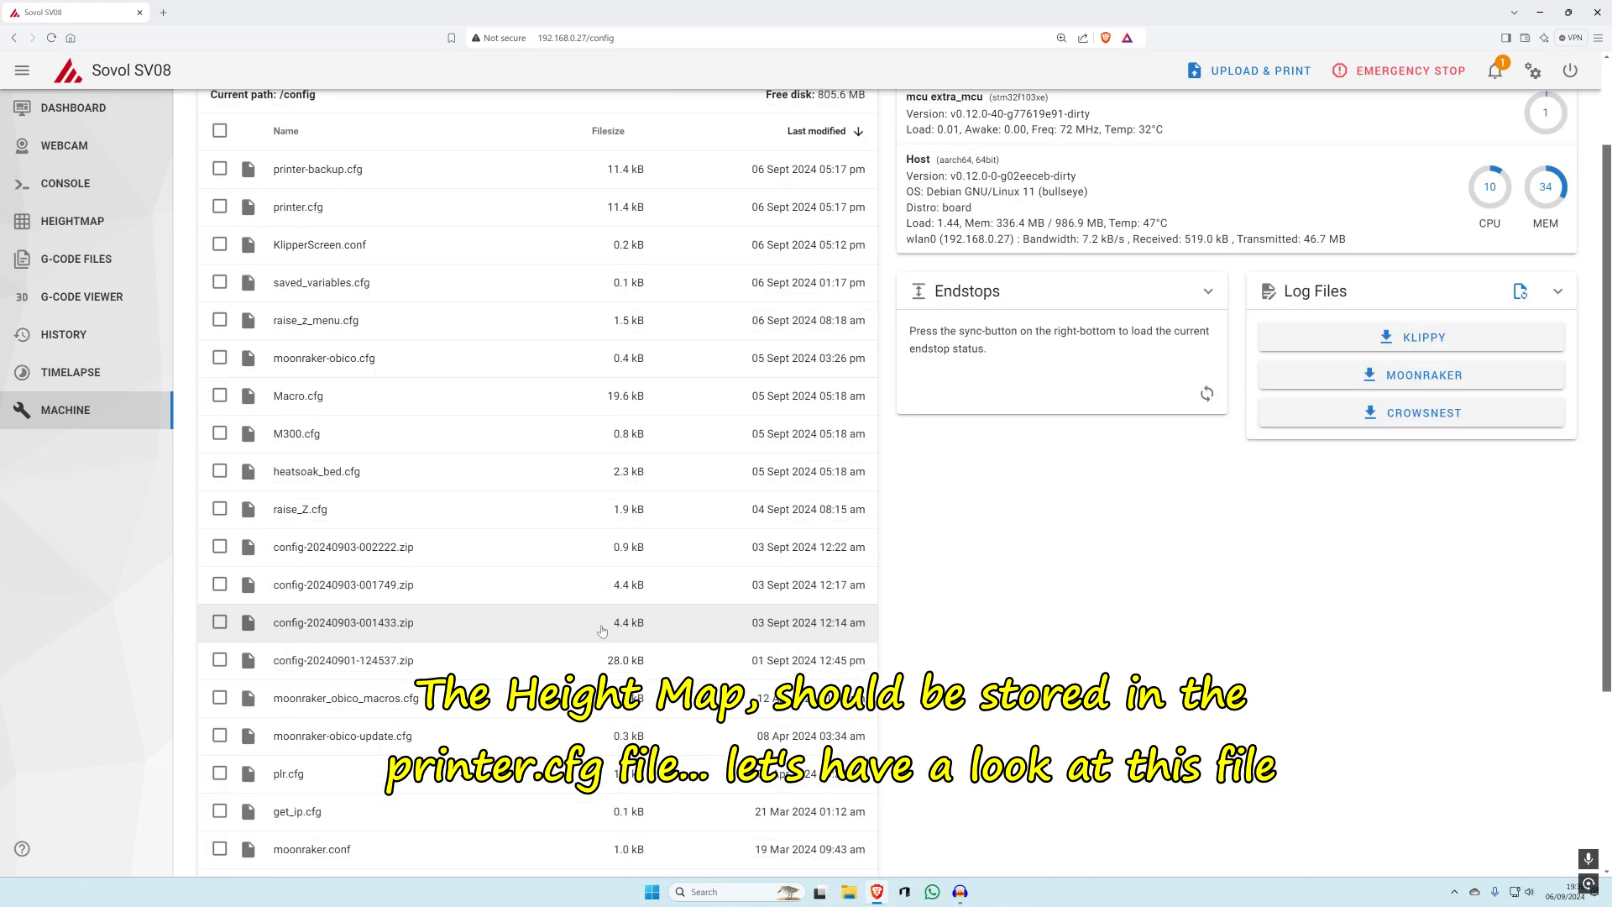
scroll(603, 631, "up", 1)
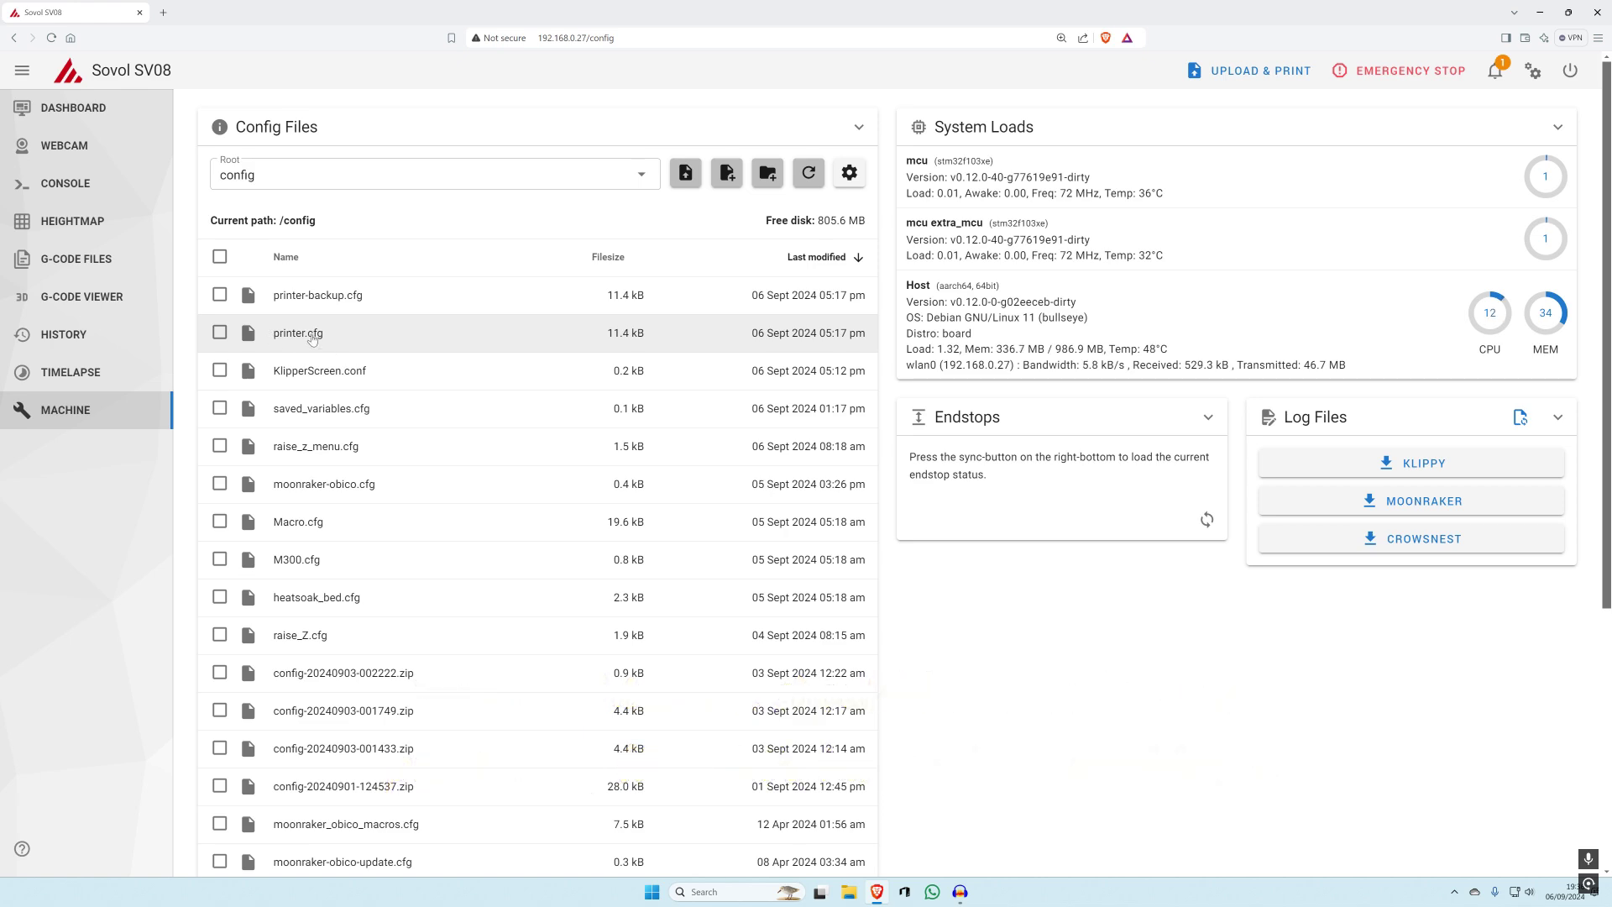
left_click(313, 335)
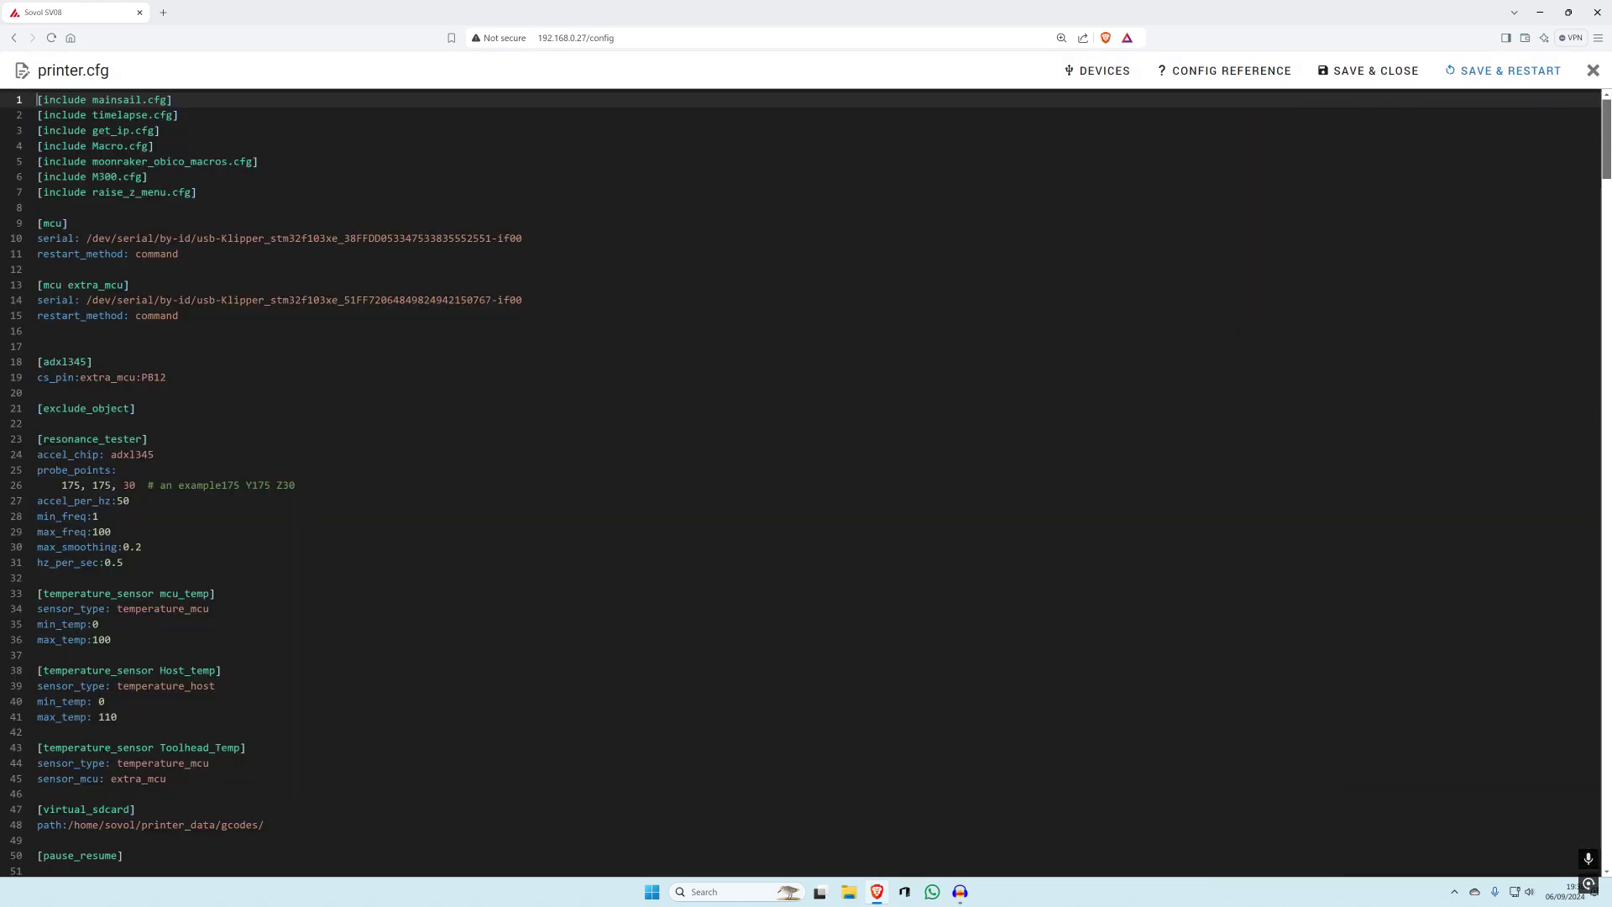
Step: Jump to the end of printer.cfg and select the start of the bed_mesh default block
scroll(806, 483, "down", 5)
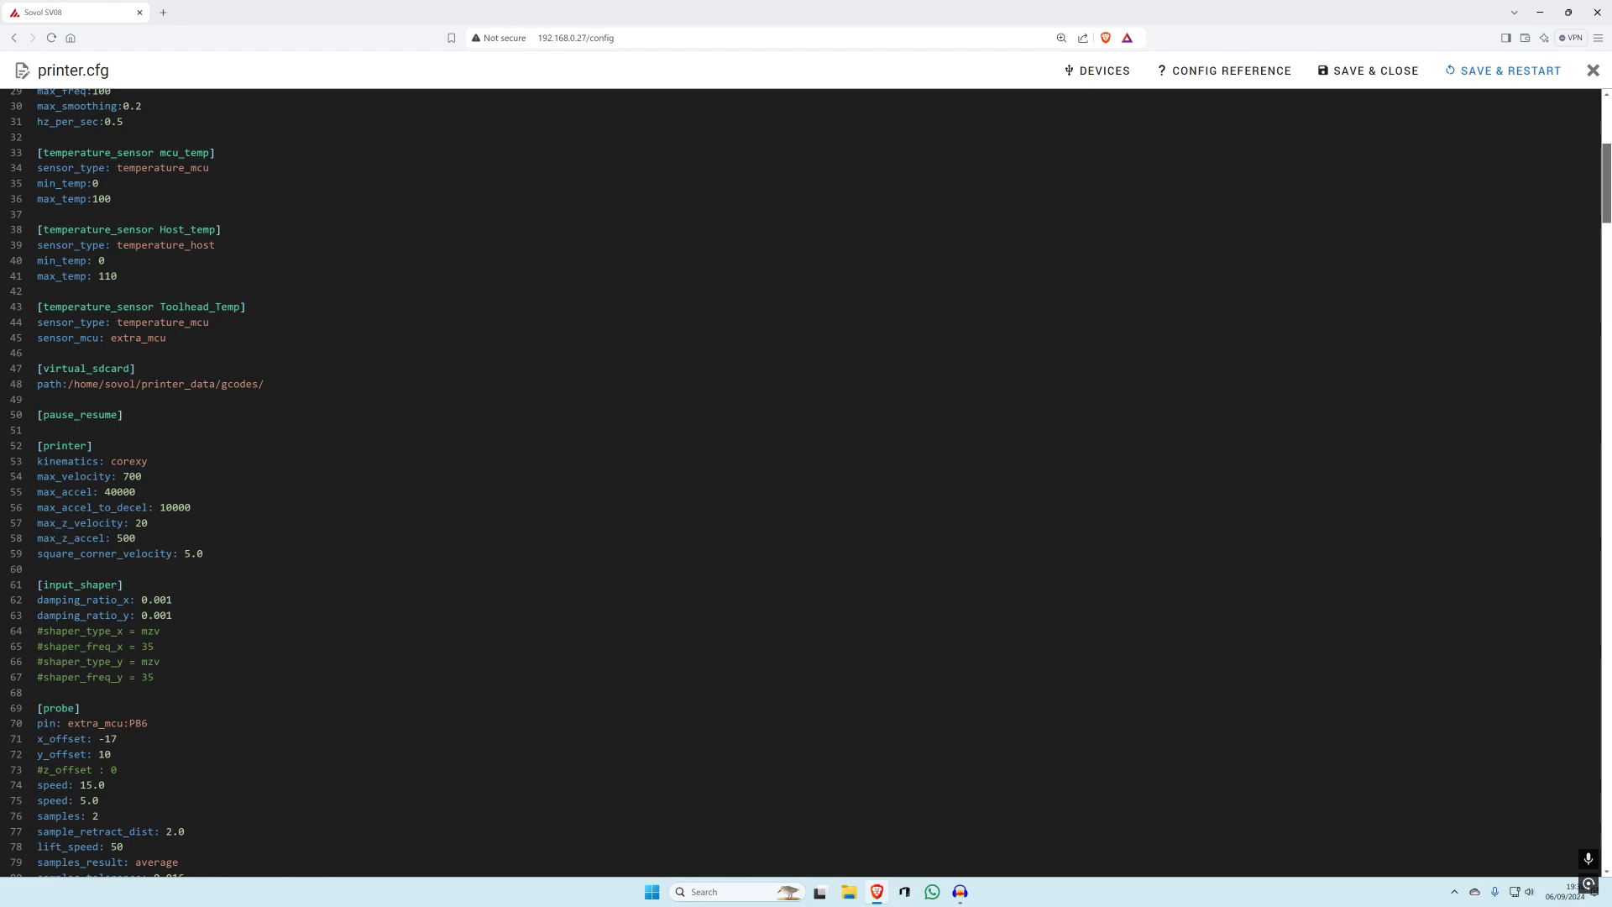
left_click(84, 446)
key("Page_Down")
key("Page_Down")
key("Page_Down")
key("Page_Down")
key("Page_Down")
key("Page_Down")
key("Page_Down")
key("Page_Down")
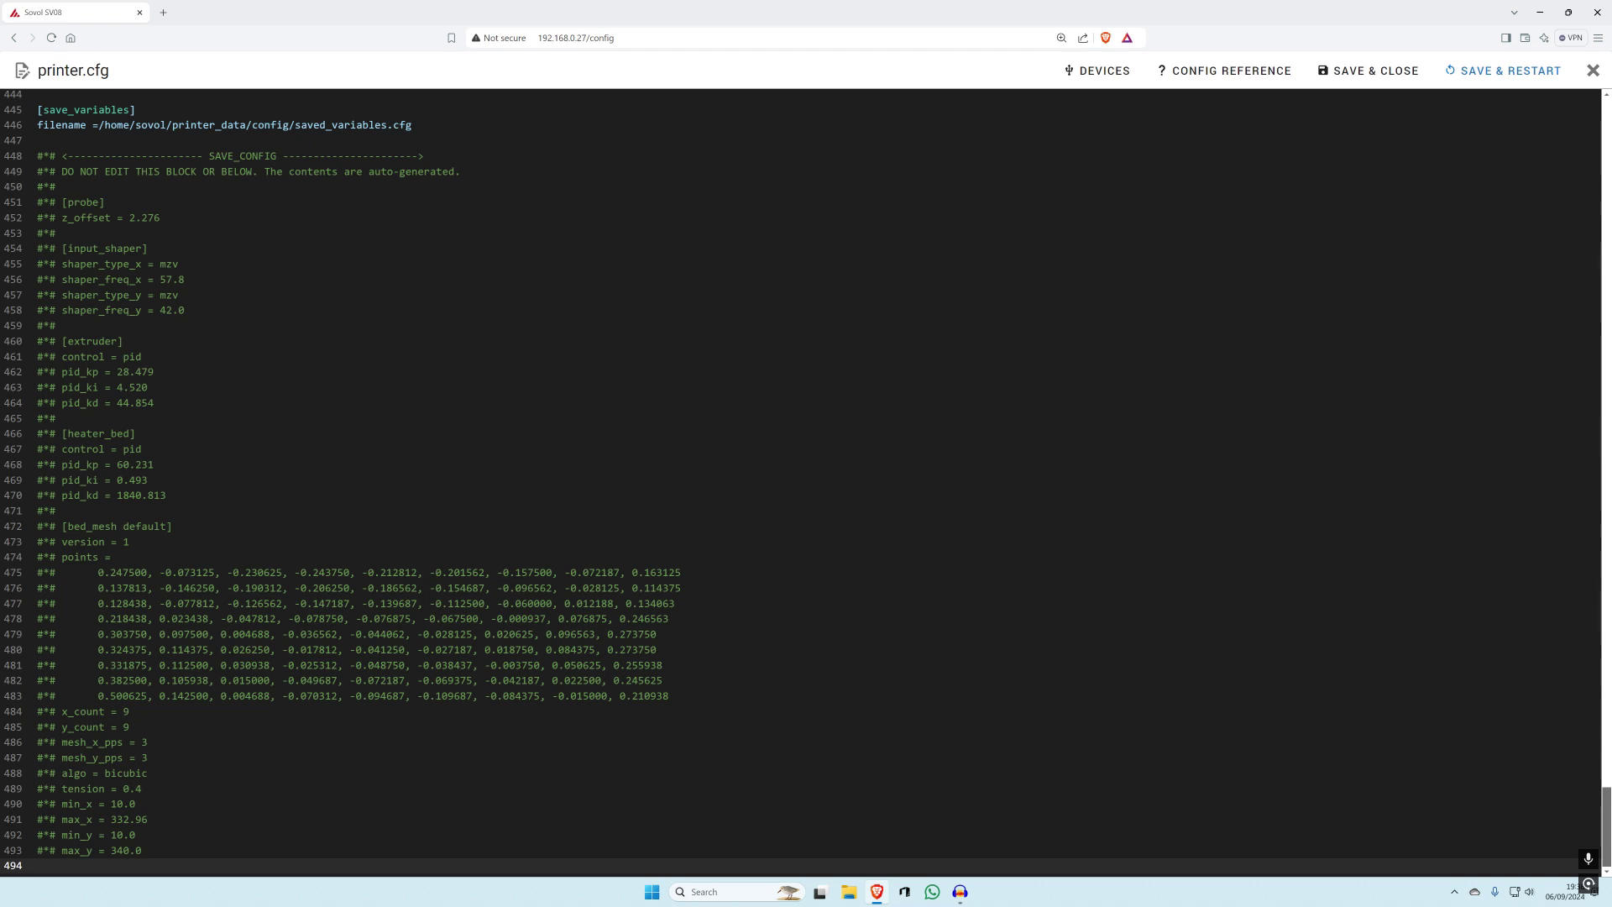
left_click(133, 542)
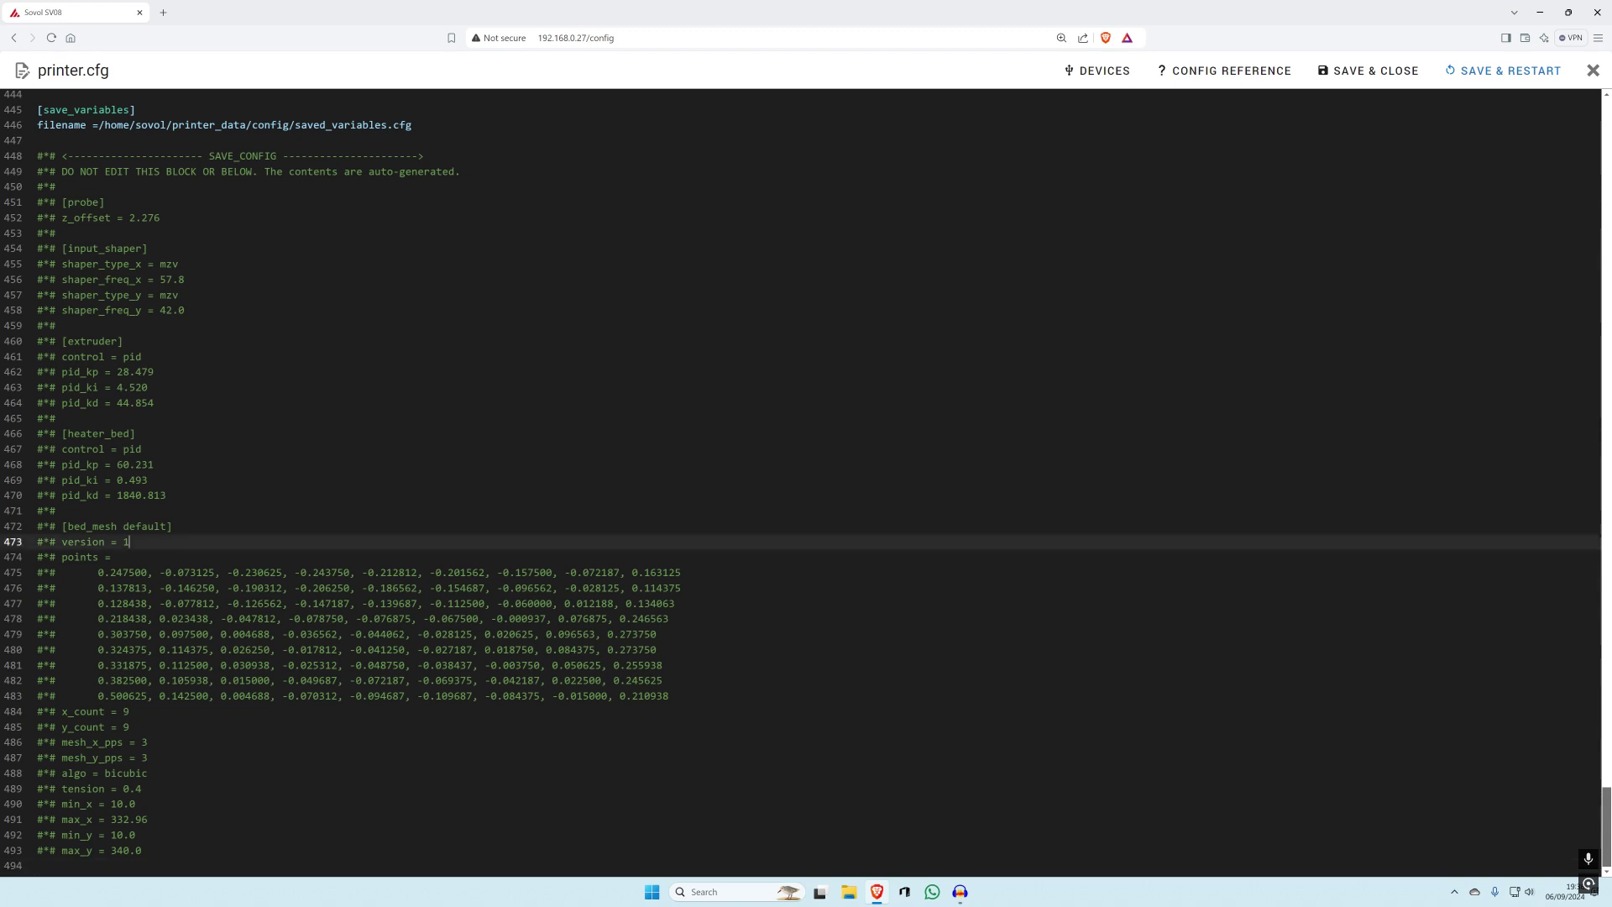
left_click_drag(133, 542, 43, 527)
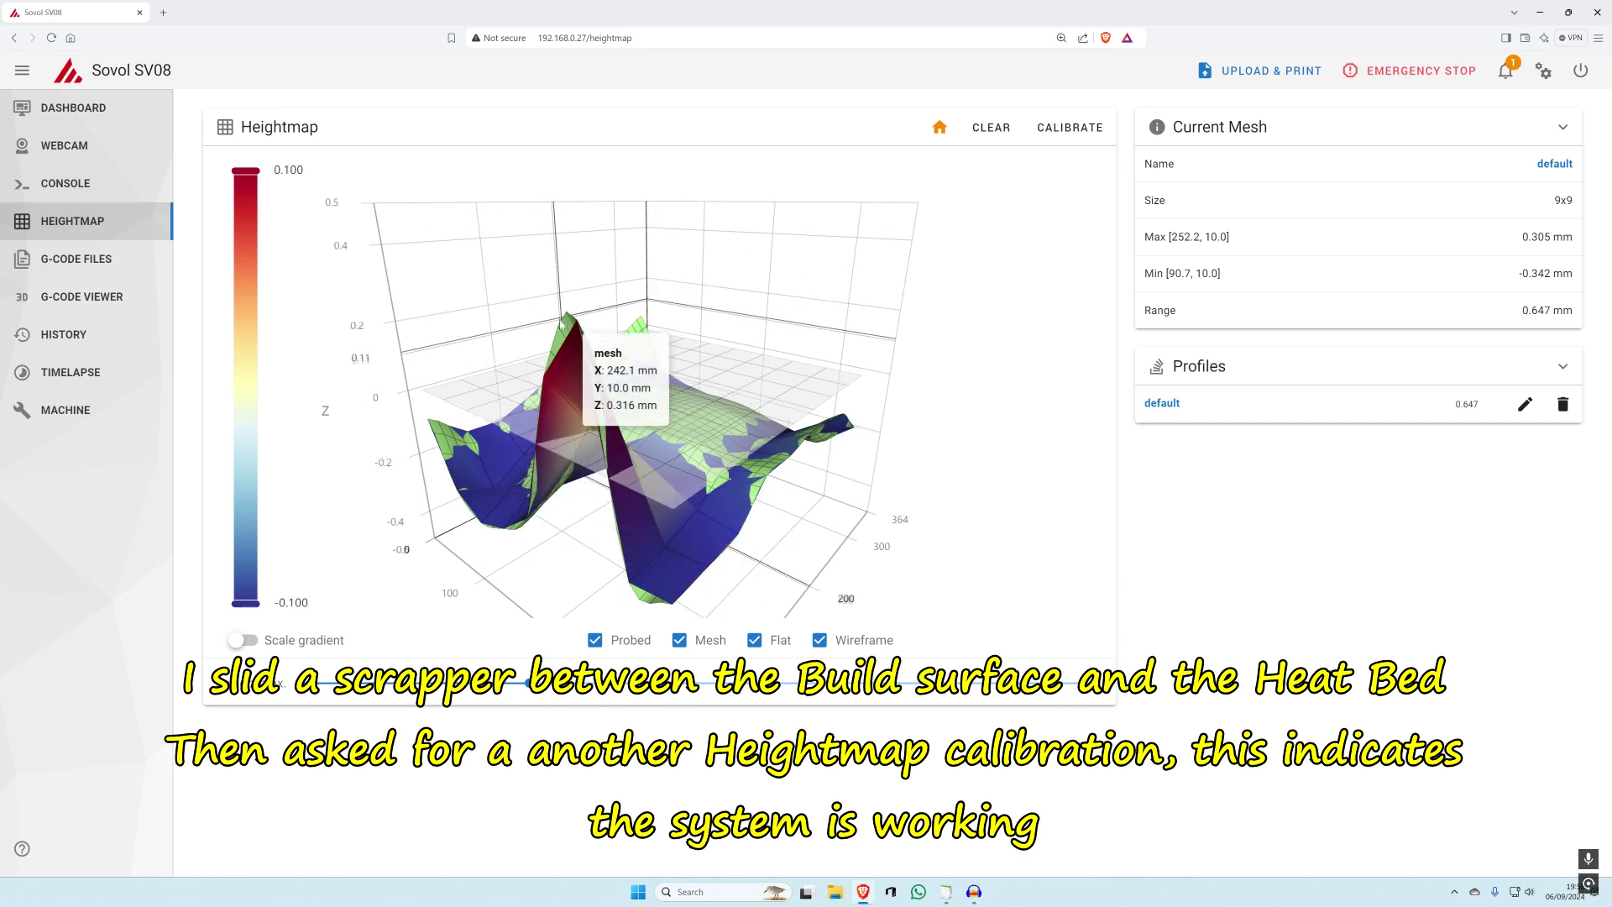
mouse_move(613, 464)
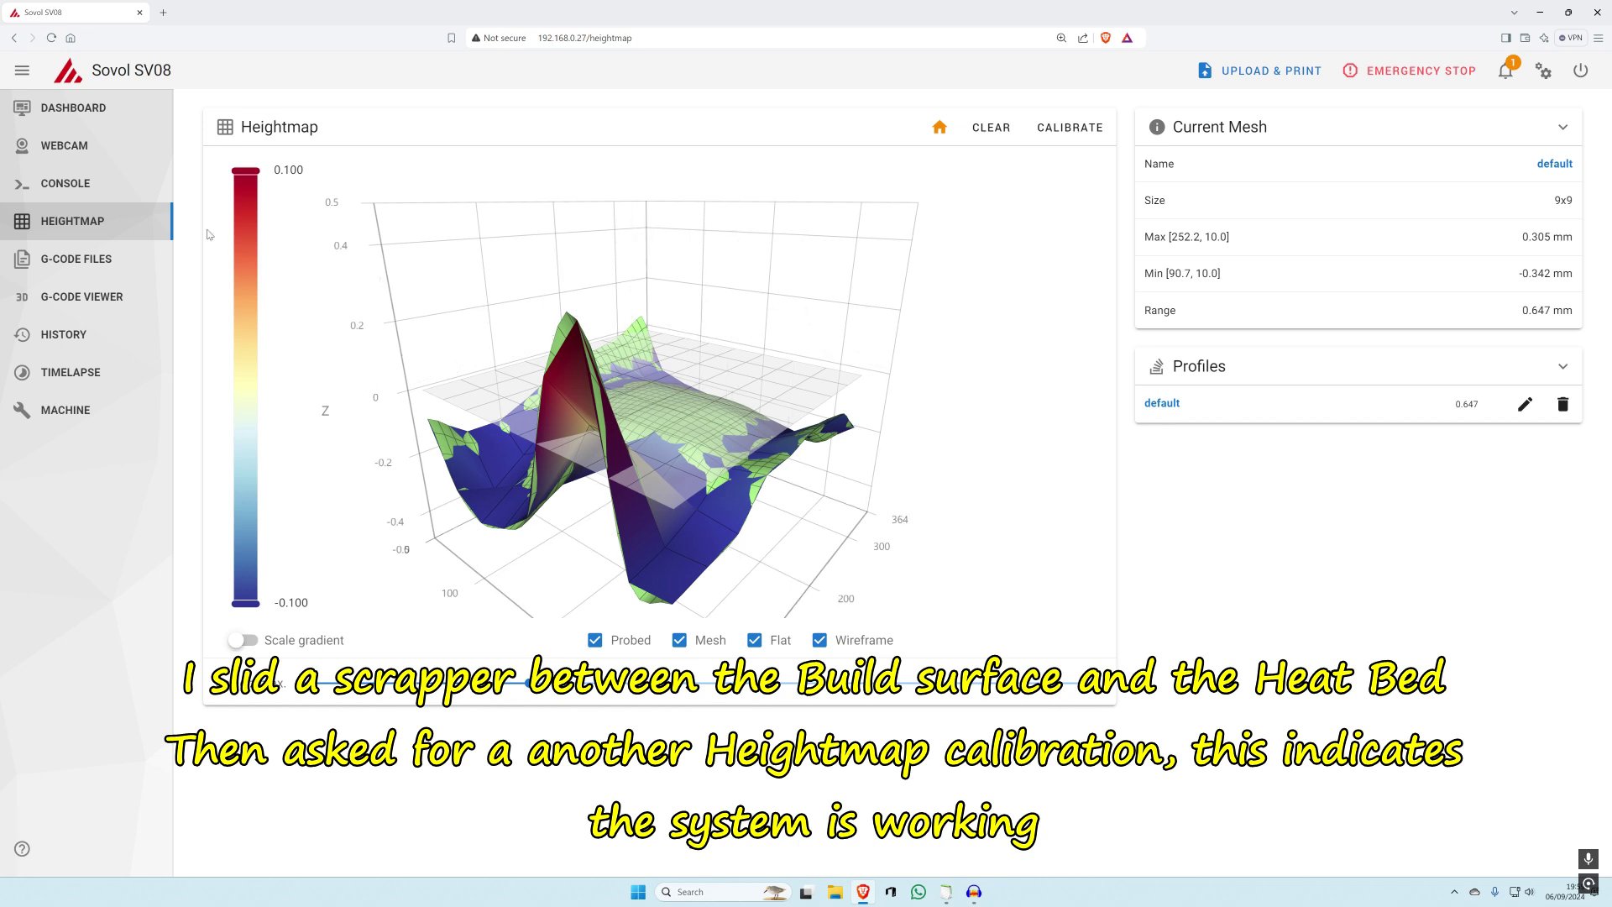
Step: Reopen printer.cfg from Machine and select the new bed_mesh default point rows at its end
left_click(84, 411)
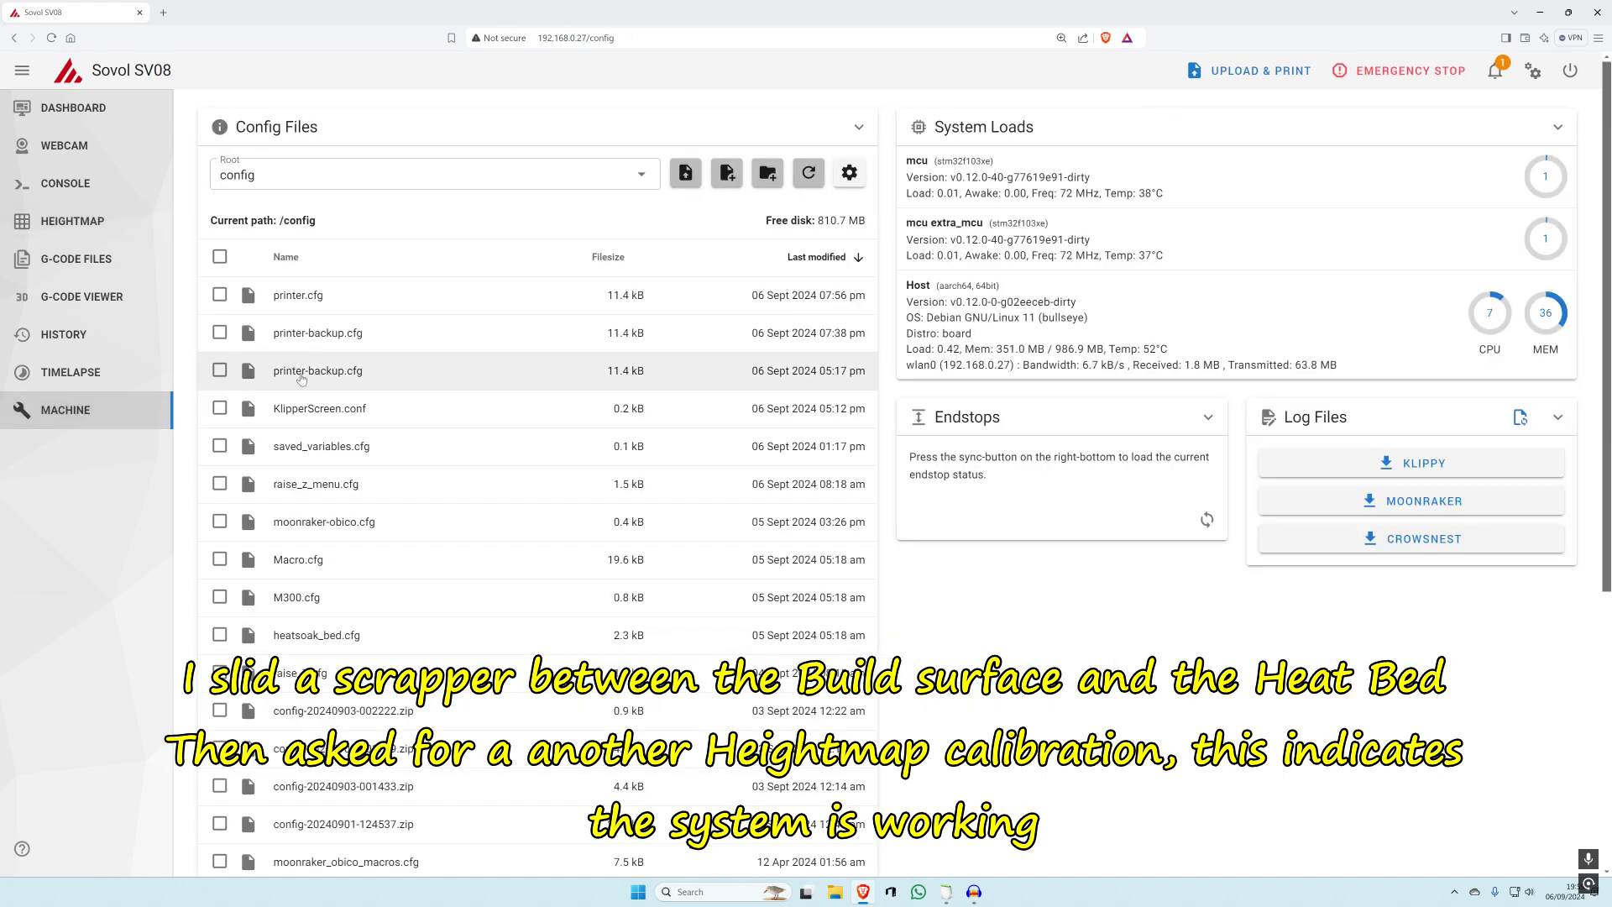
left_click(315, 299)
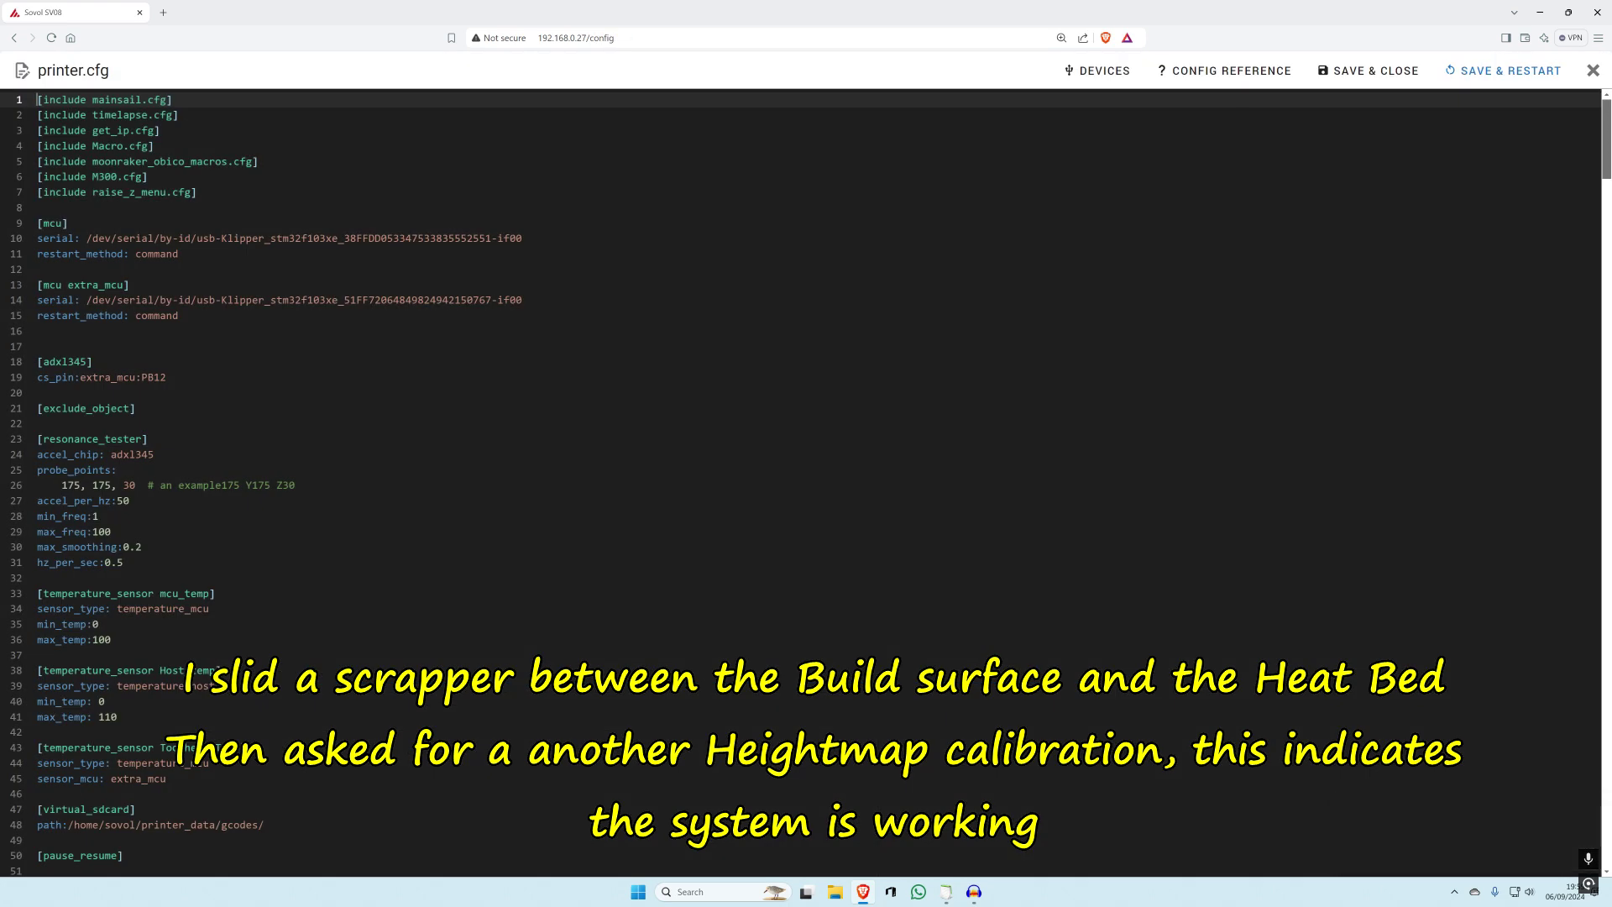
scroll(807, 483, "down", 11)
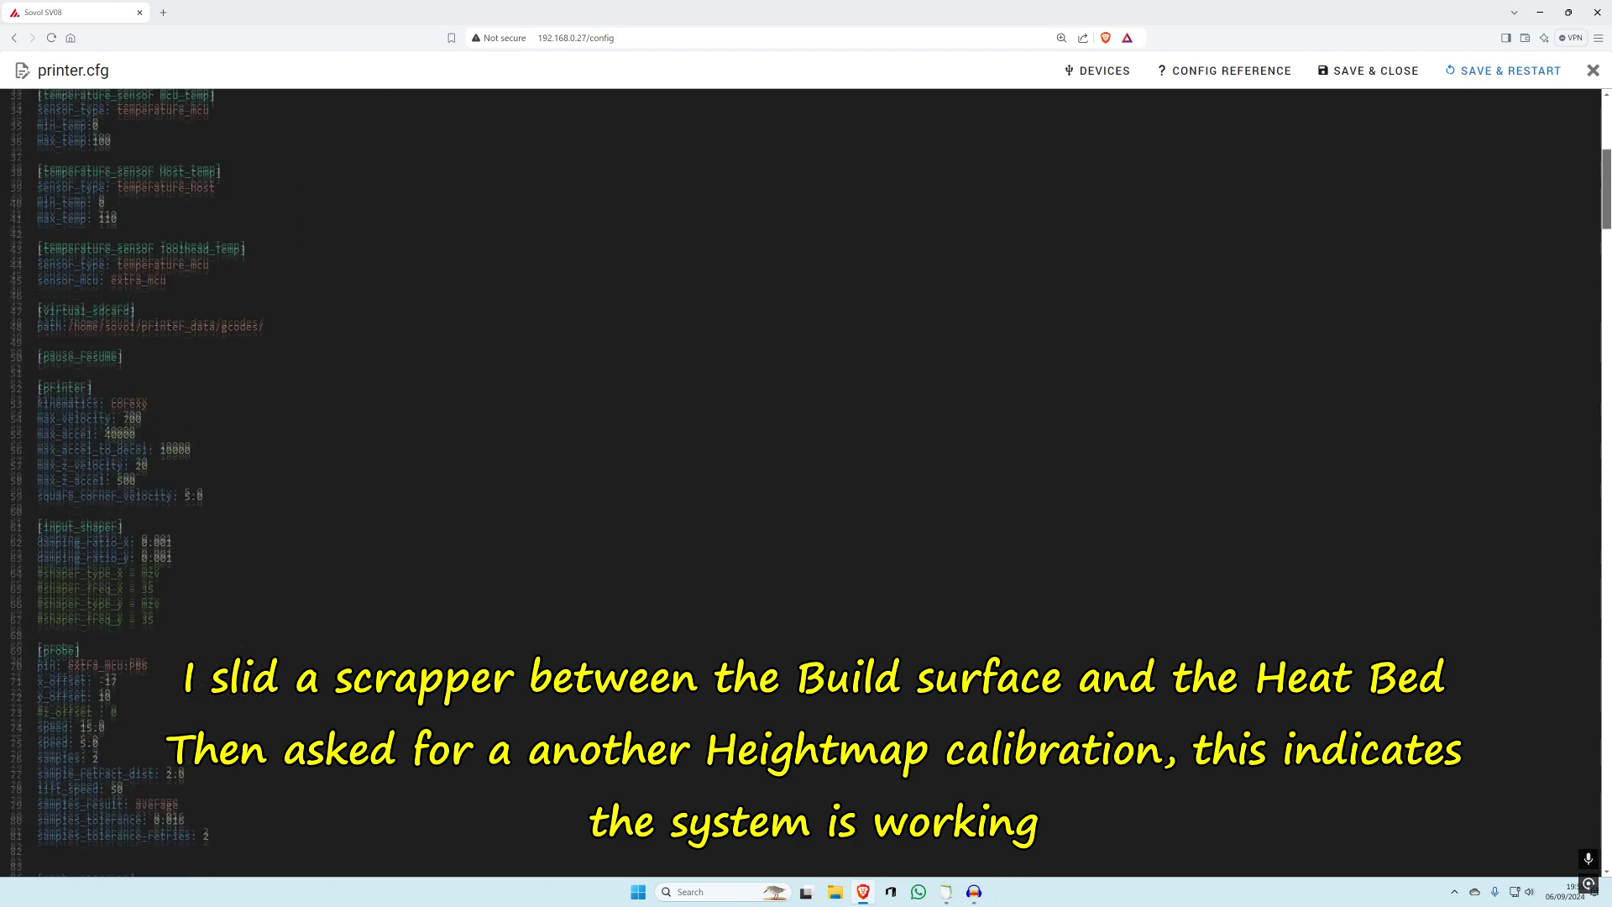
scroll(806, 482, "down", 20)
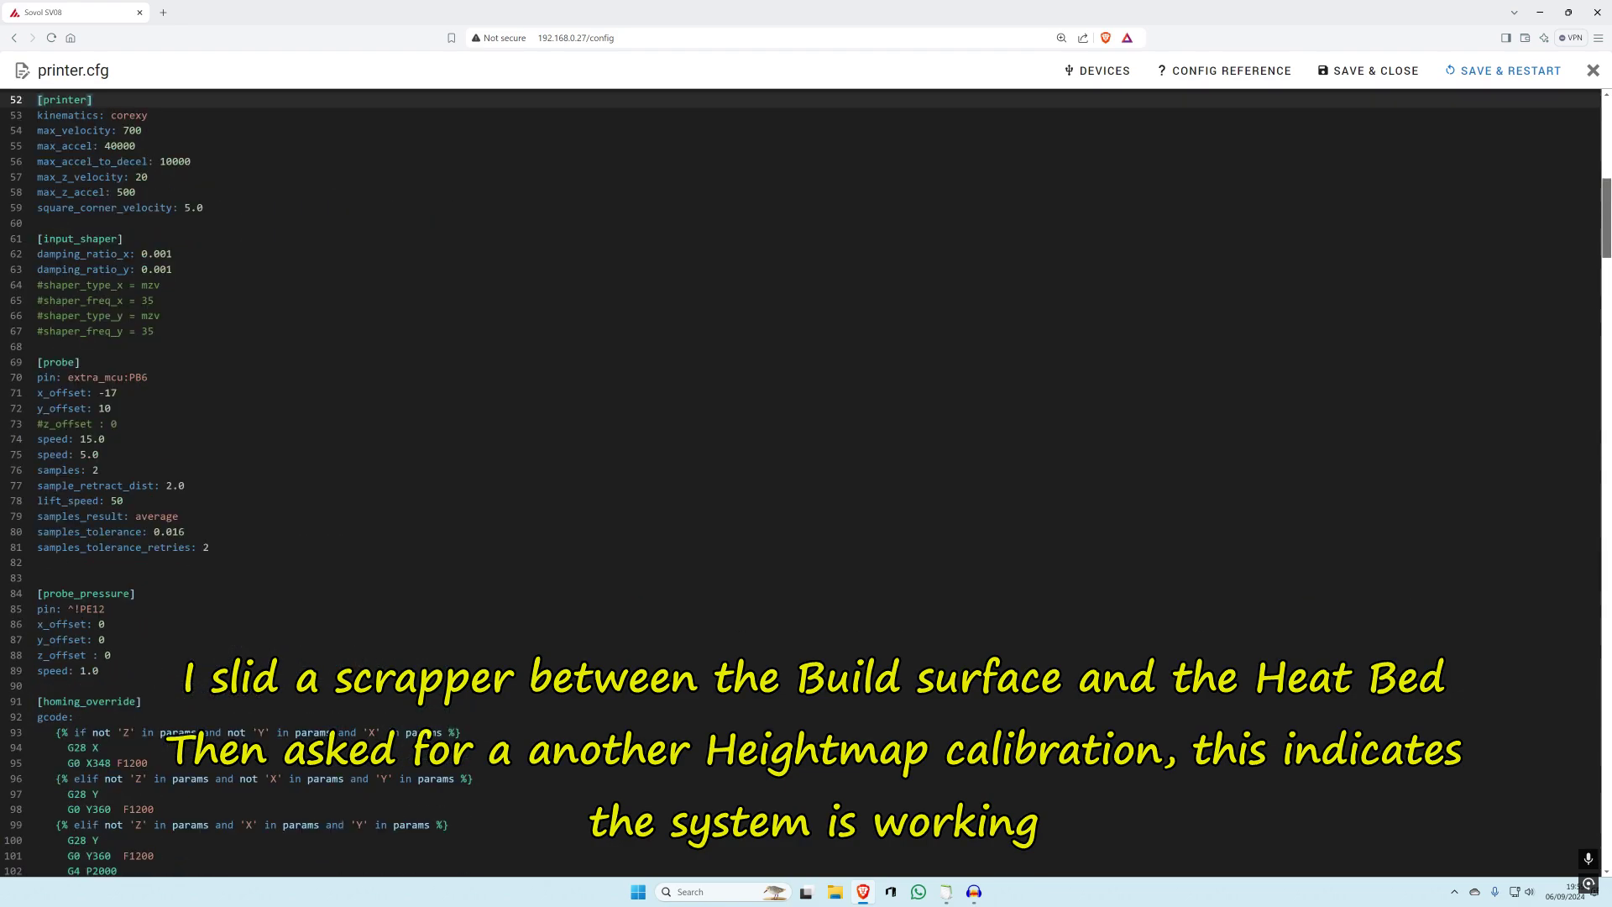
key("ctrl+End")
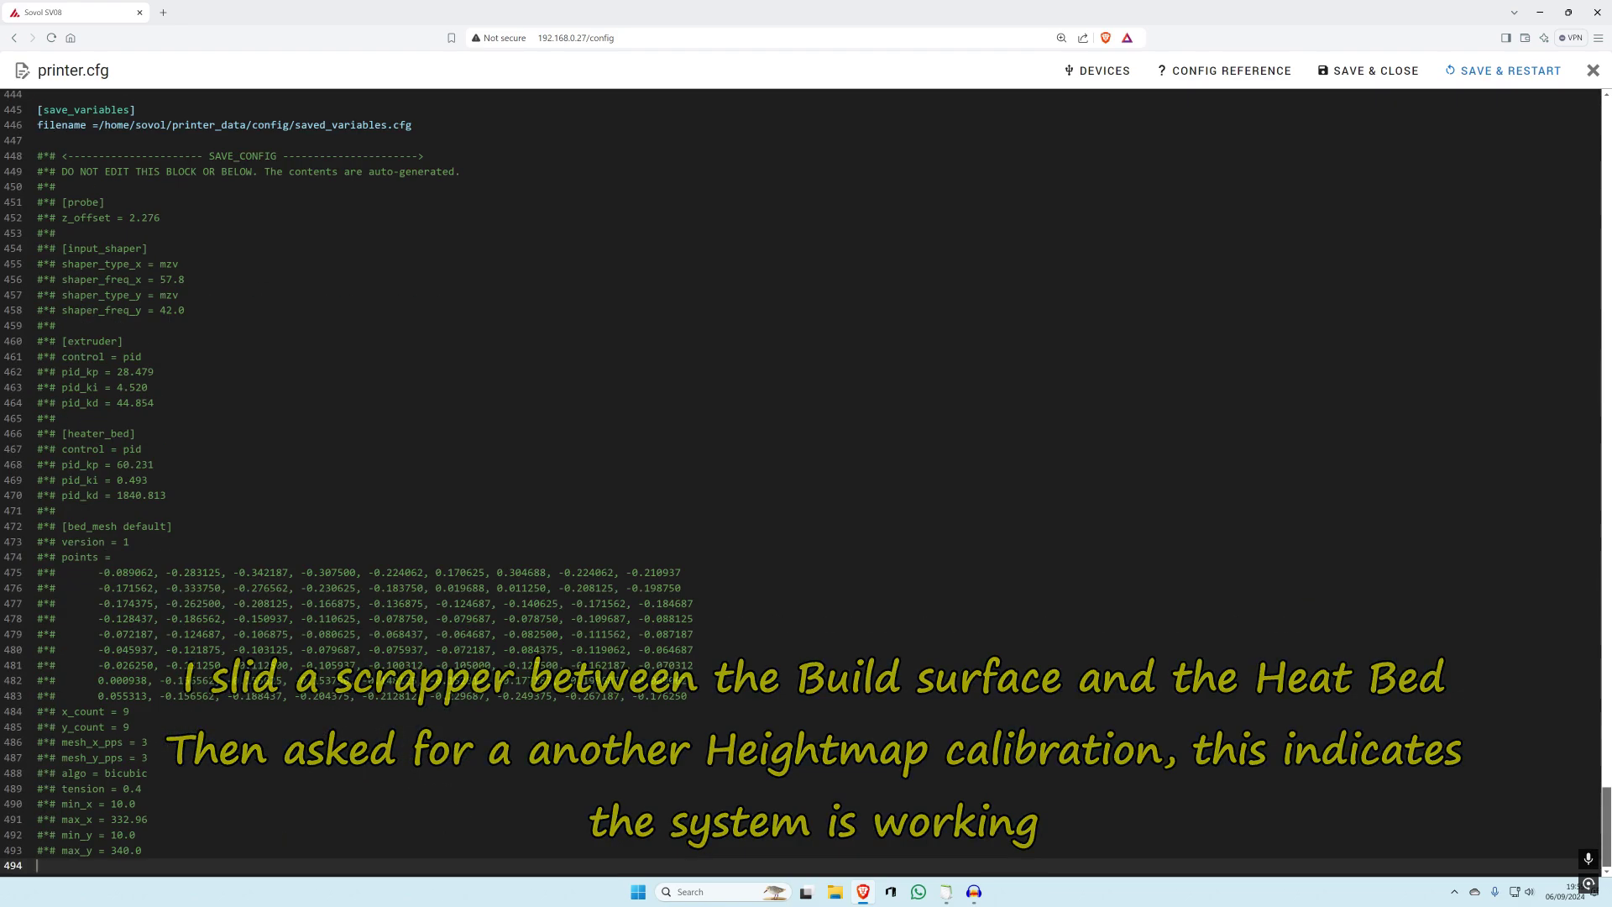
left_click_drag(39, 712, 37, 526)
key("ctrl+c")
Step: Paste the new bed_mesh default block into PilotEdit on line 20, below the After heading
left_click(947, 892)
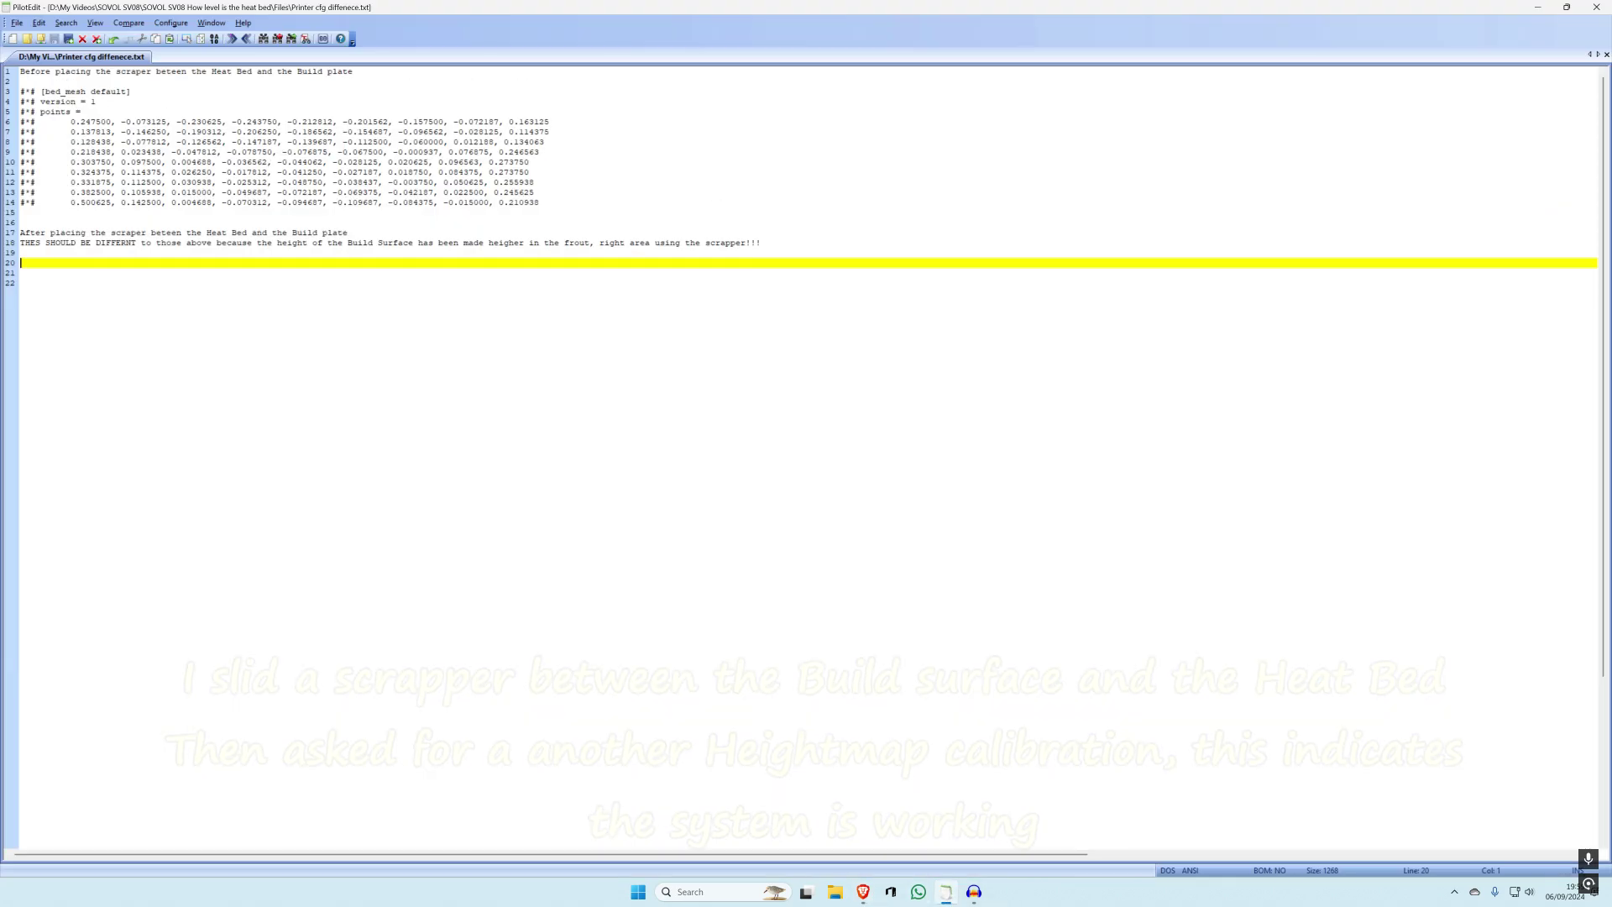
left_click(22, 283)
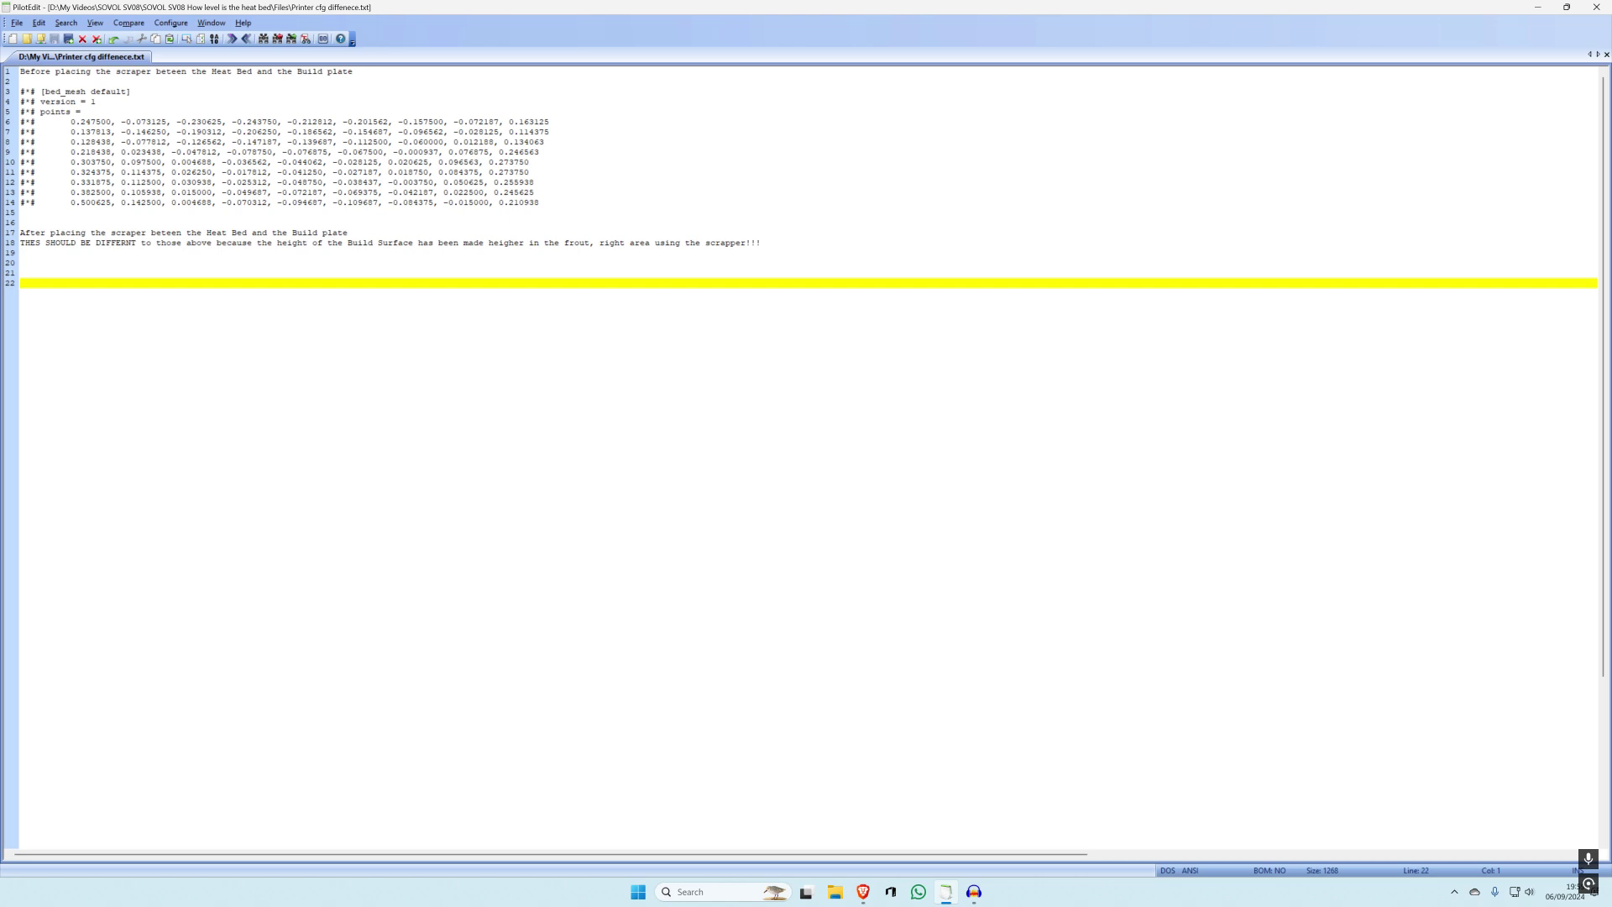
key("Up")
key("Up")
key("ctrl+v")
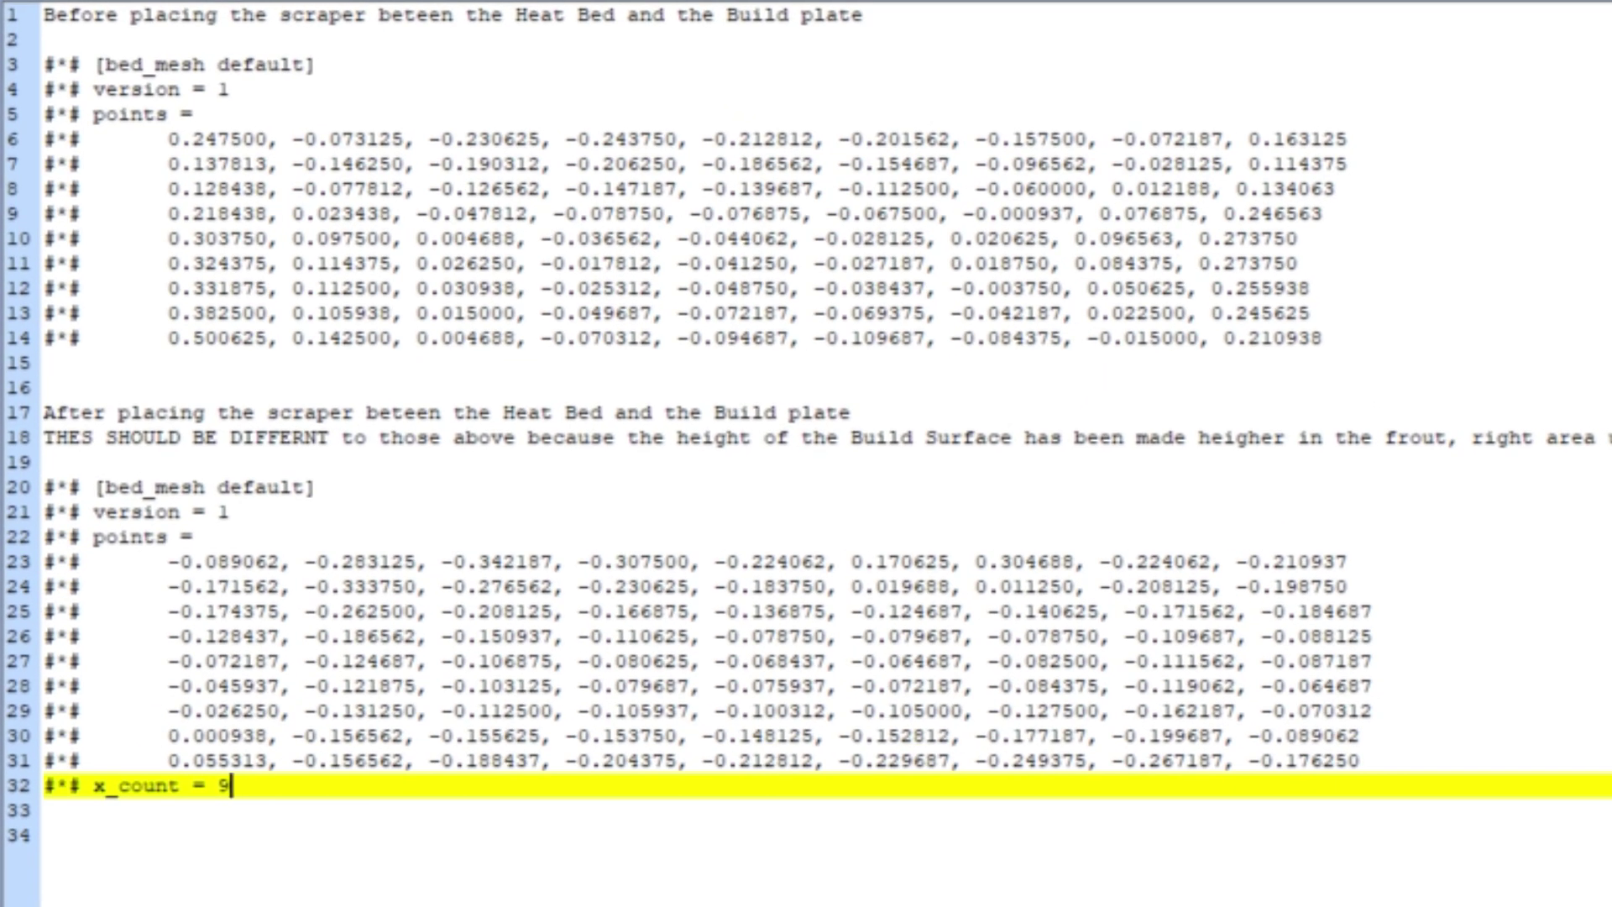
Step: Compare the first and last point rows of the old and new meshes by highlighting them
left_click_drag(963, 761, 865, 761)
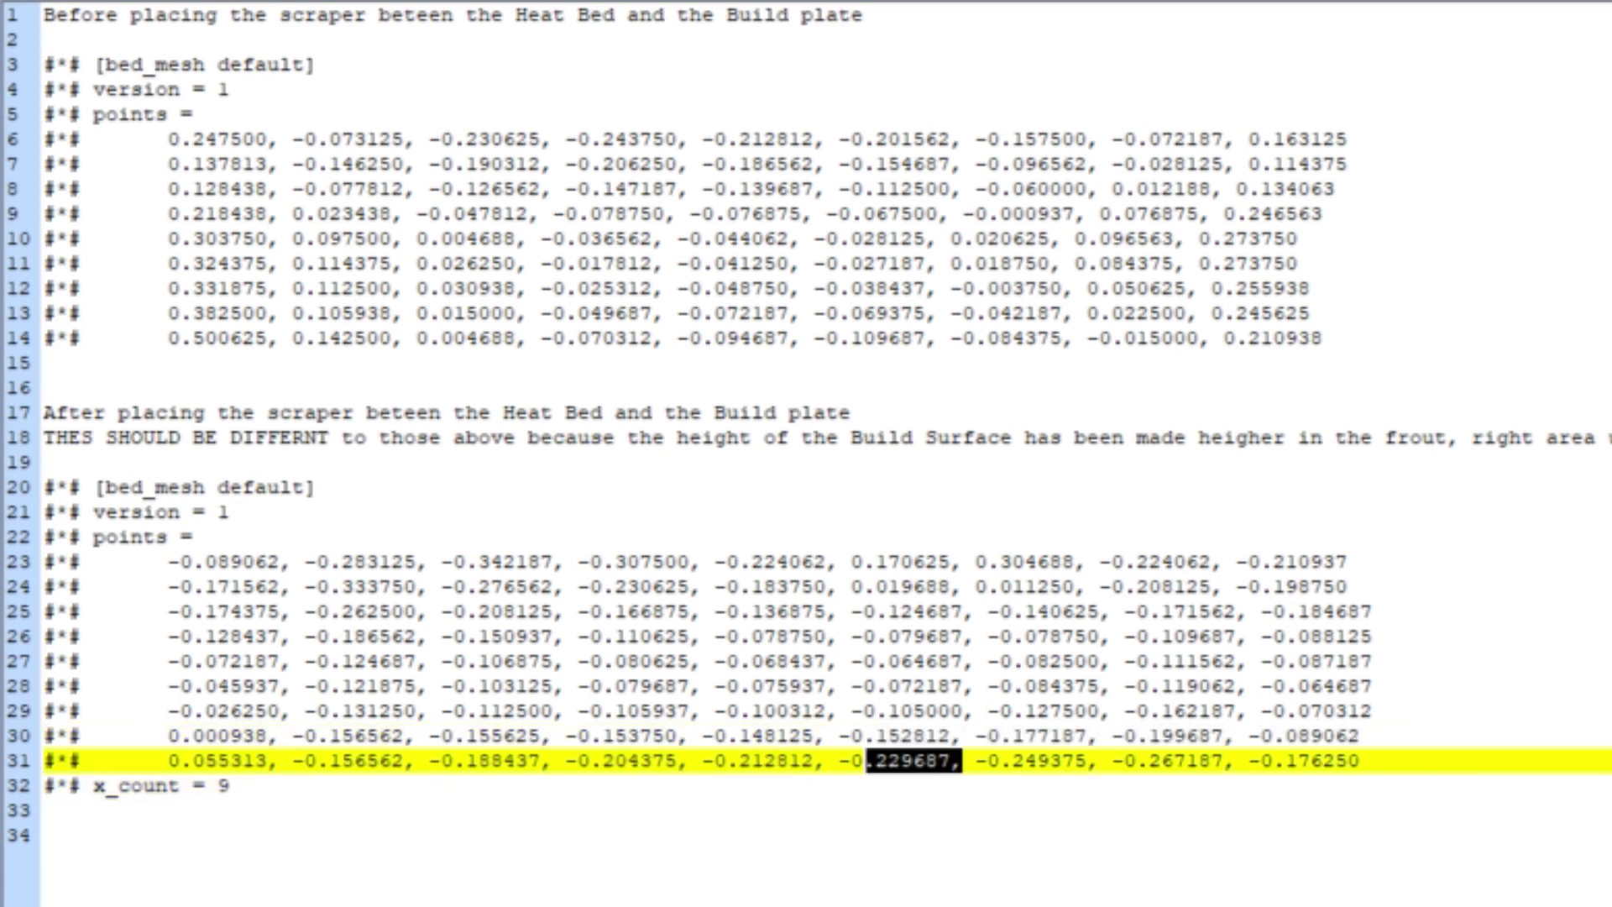
left_click_drag(865, 313, 43, 363)
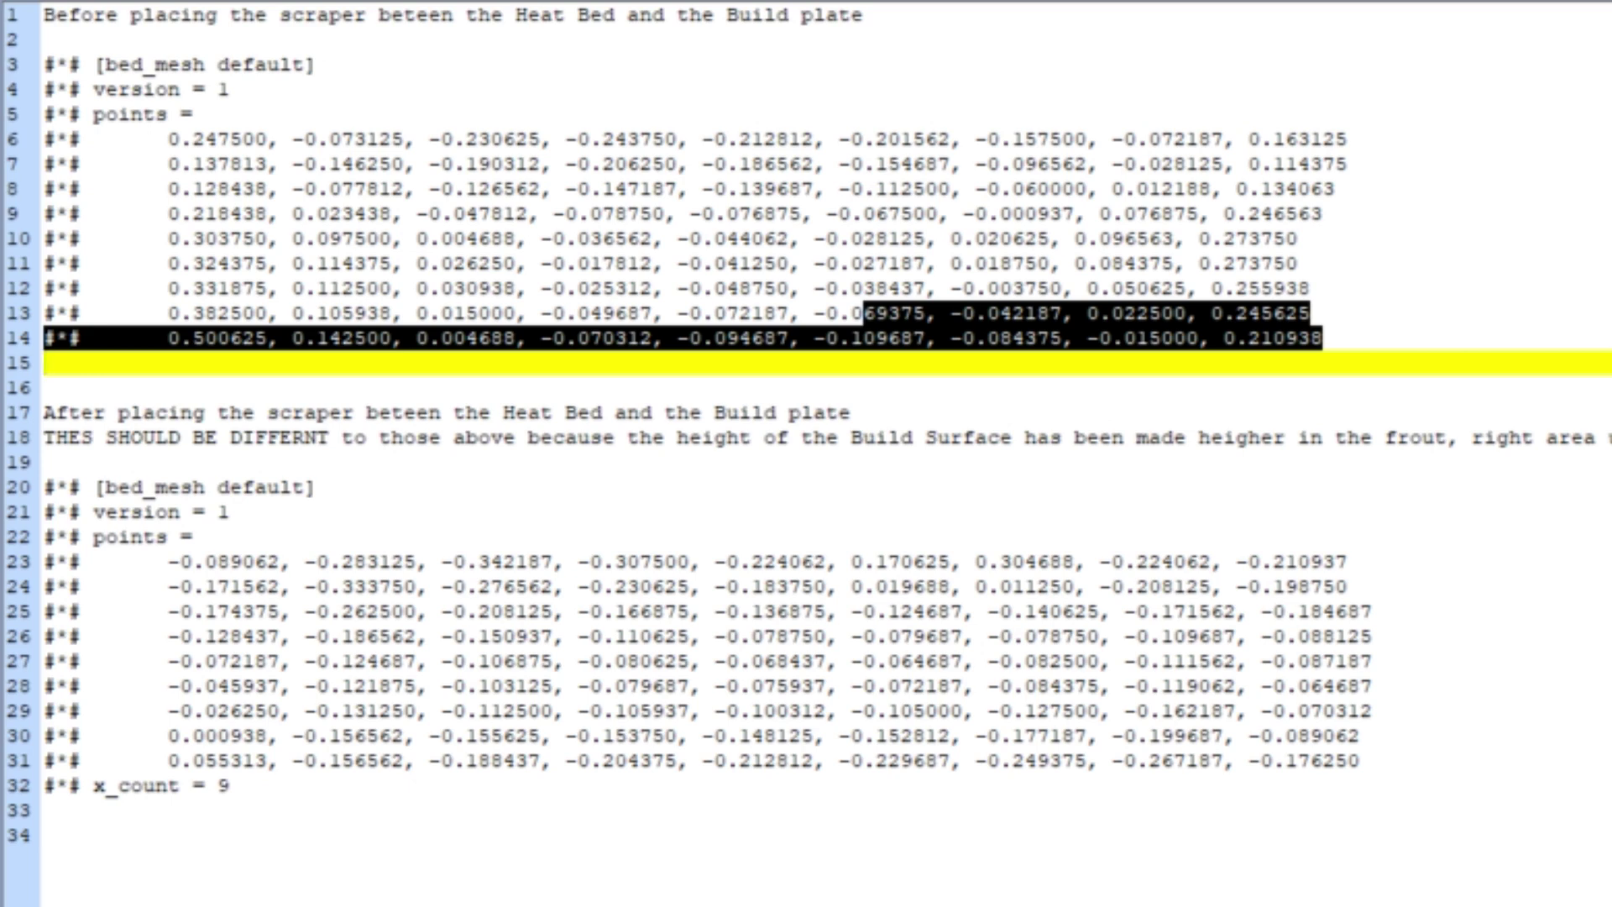
left_click_drag(1088, 562, 946, 537)
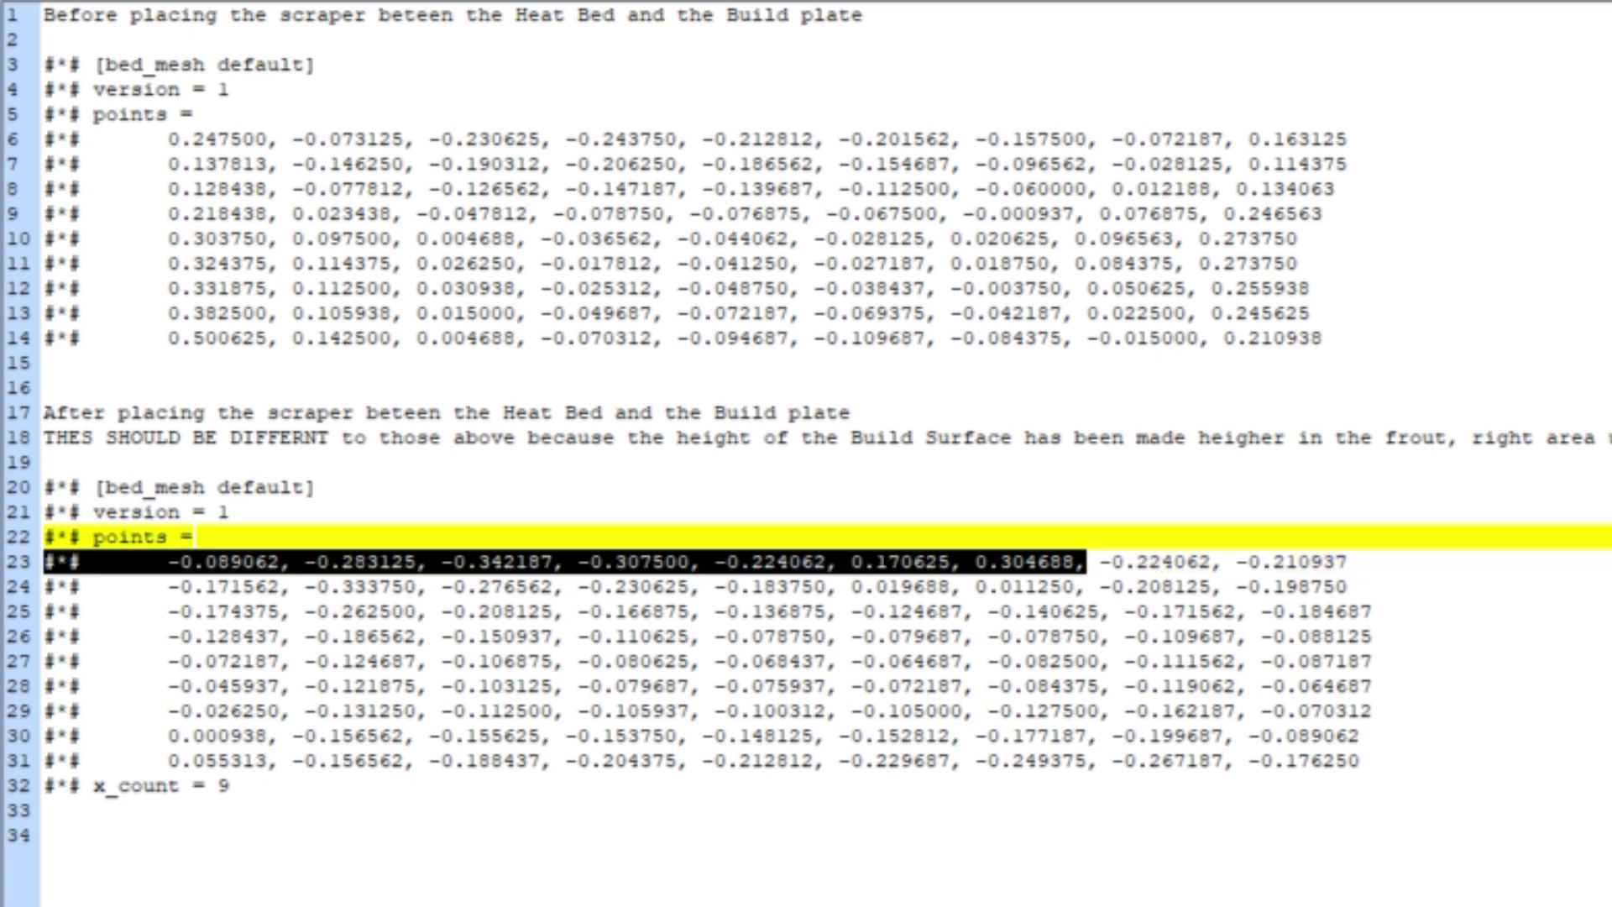
left_click_drag(1125, 139, 946, 114)
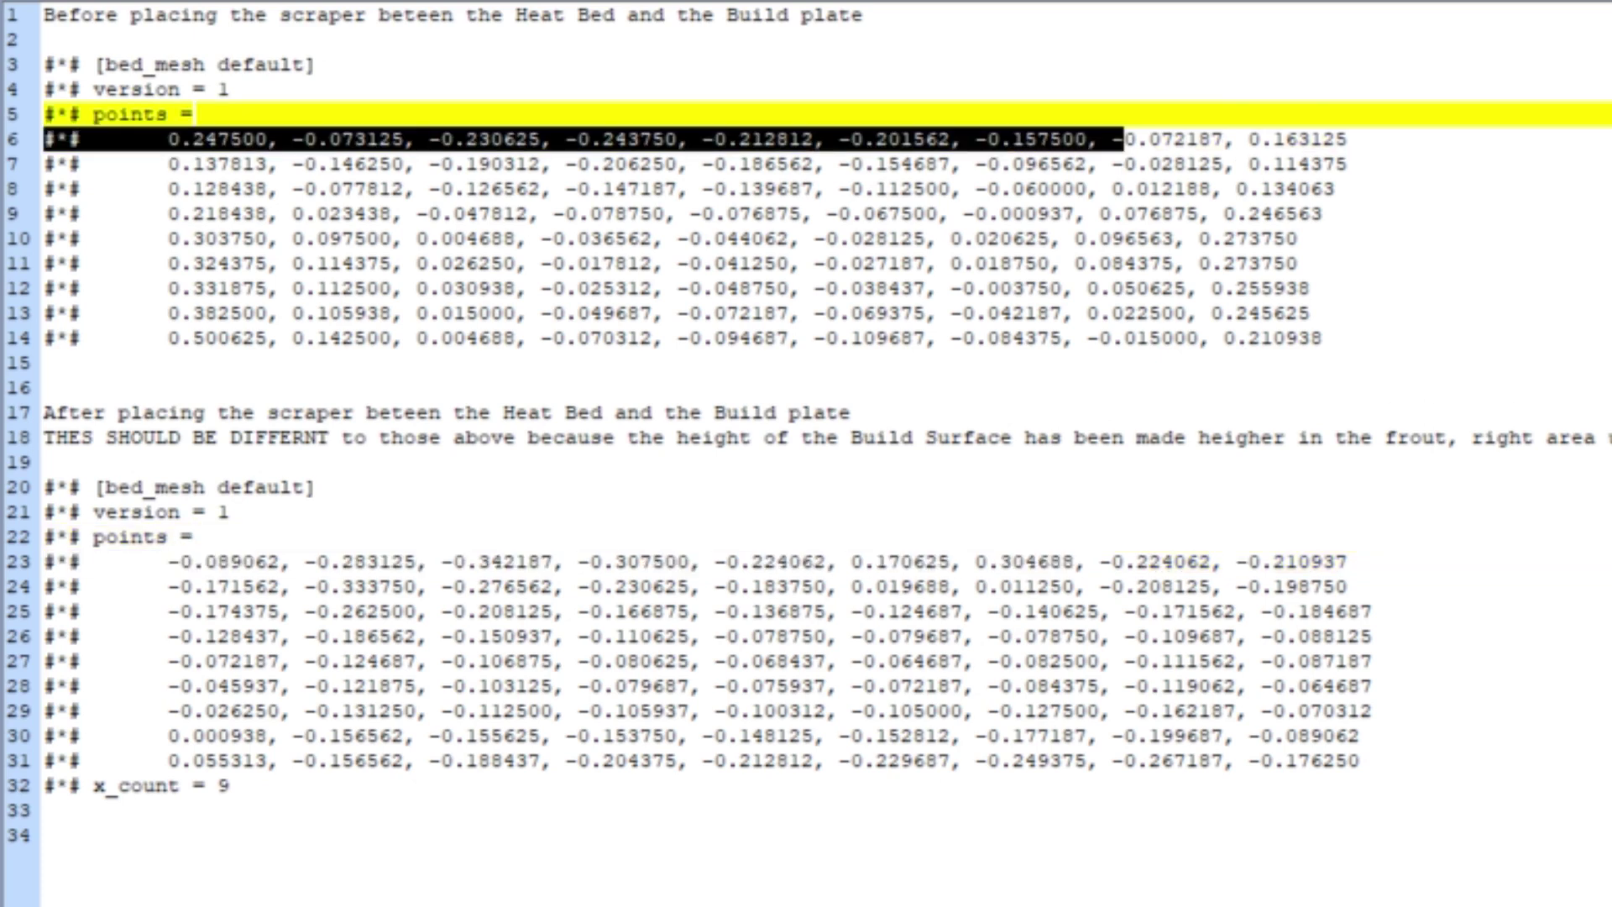
left_click(47, 810)
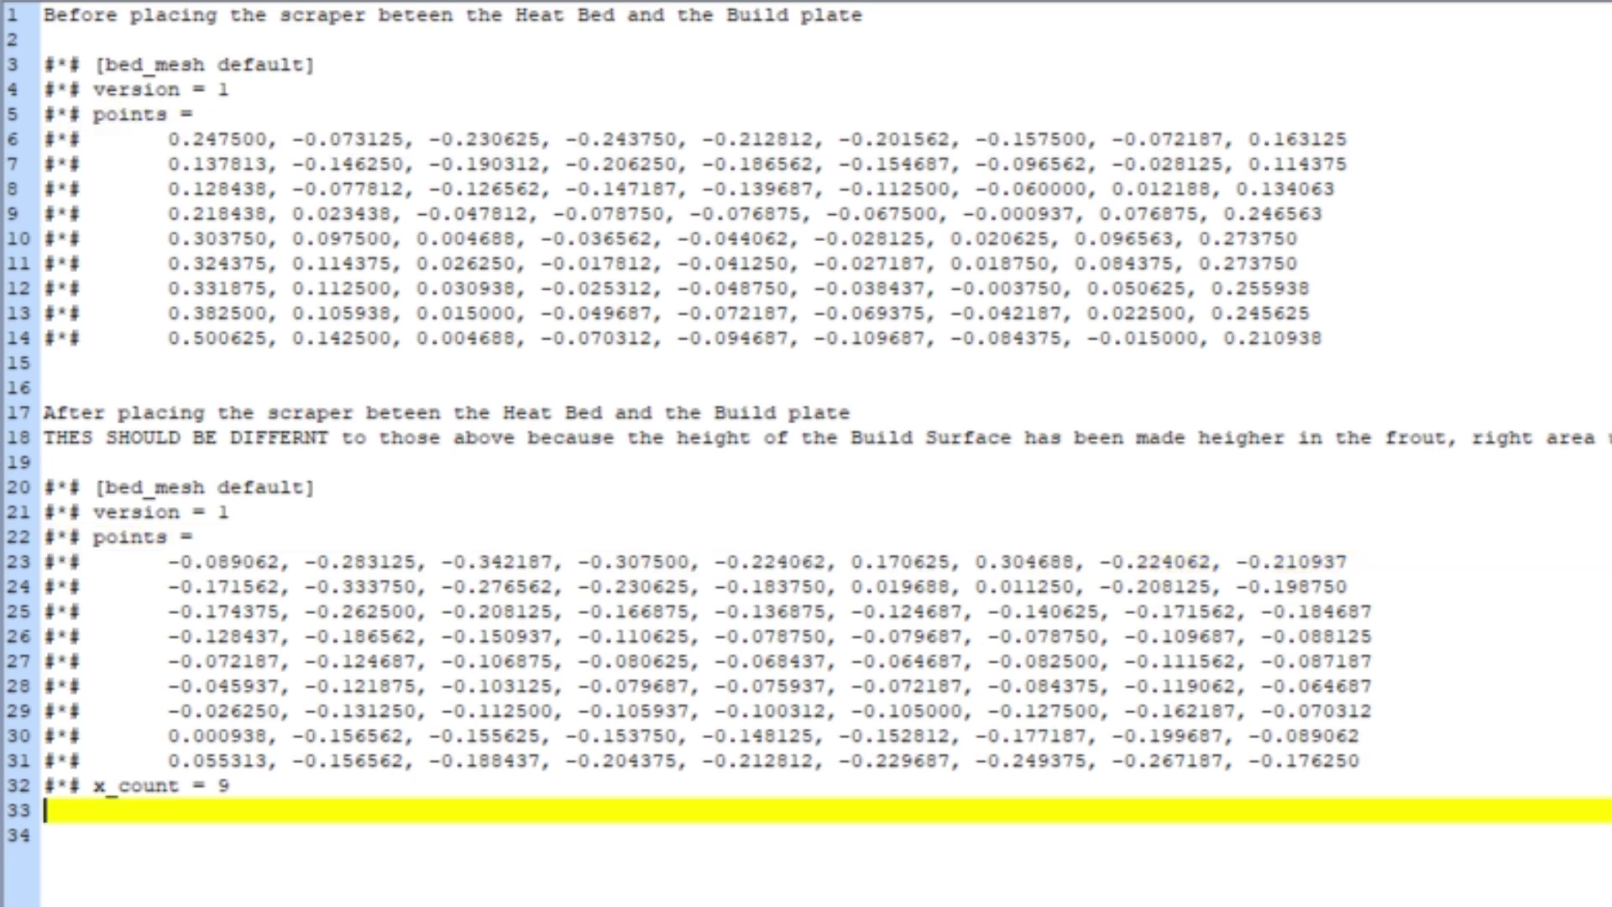